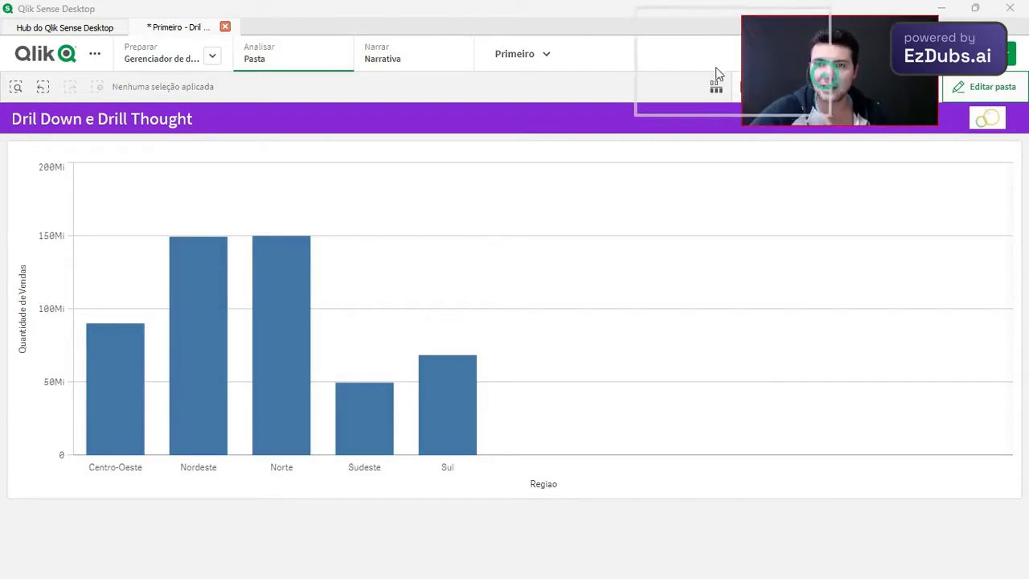
# Put the Dril Down e Drill Thought sheet into edit mode and show the master items library
pyautogui.click(951, 87)
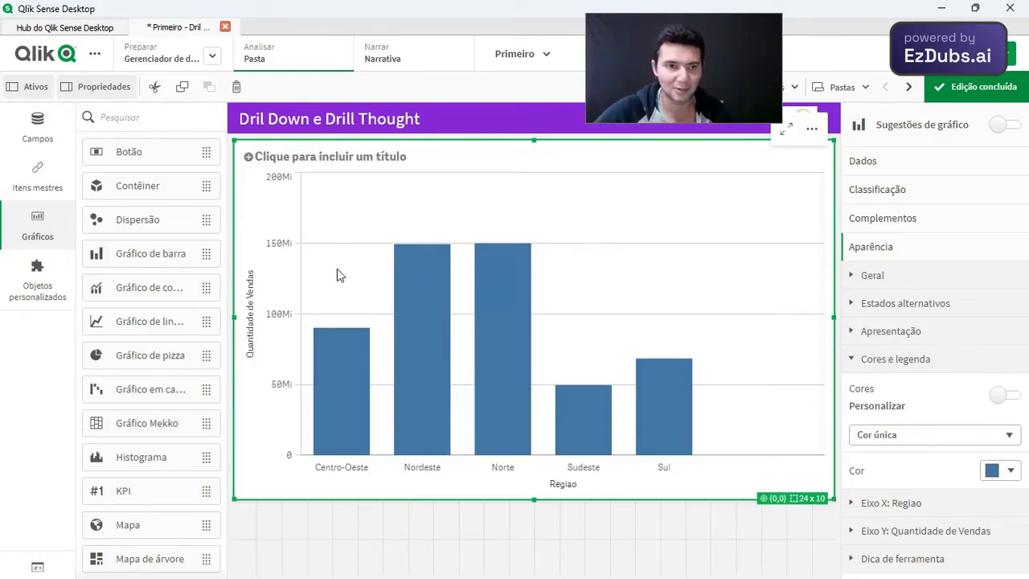
pyautogui.click(43, 183)
# Create the hierarchy master dimension R_UF with levels Regiao then UF
pyautogui.click(138, 147)
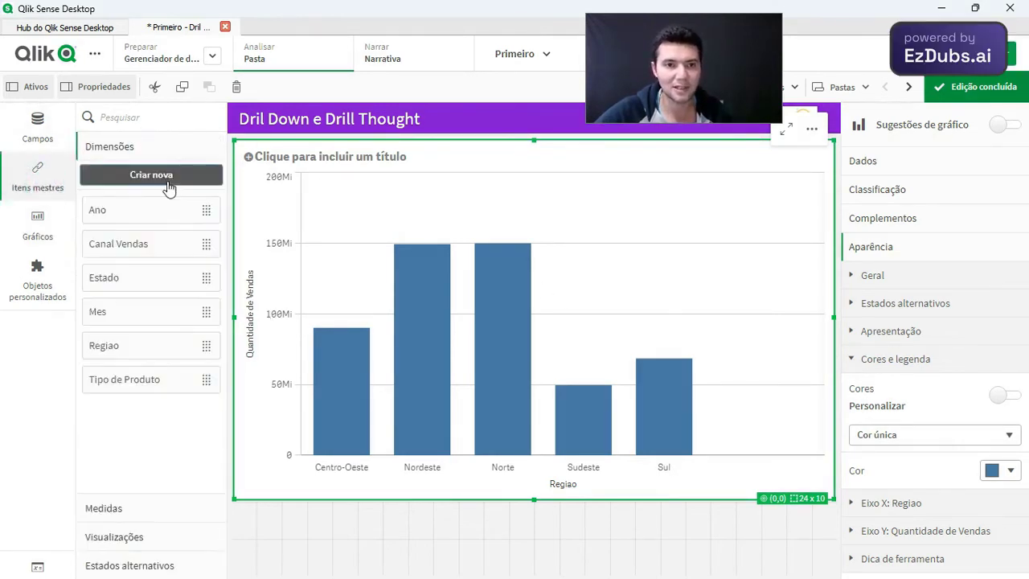
pyautogui.click(167, 178)
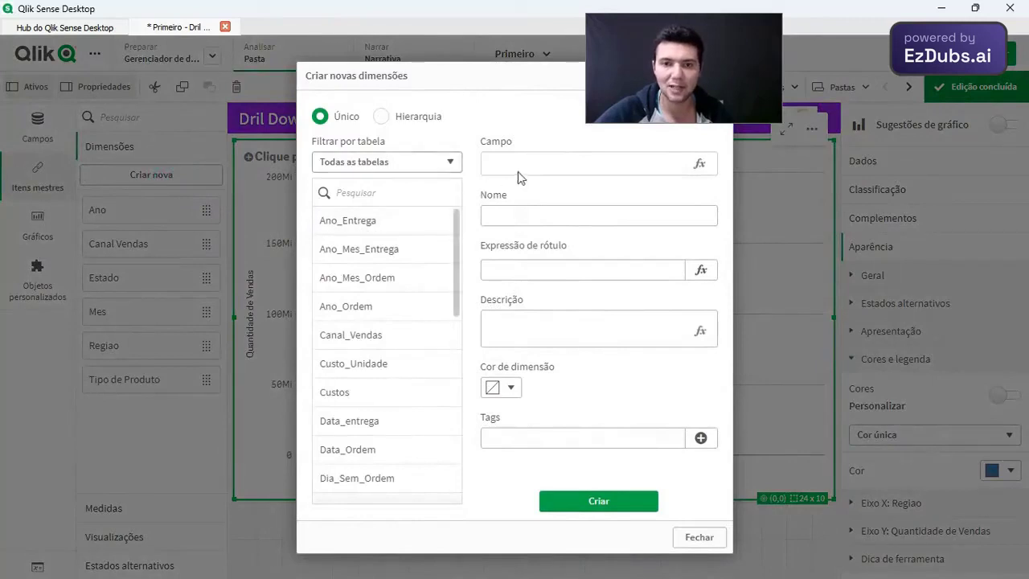
pyautogui.click(408, 124)
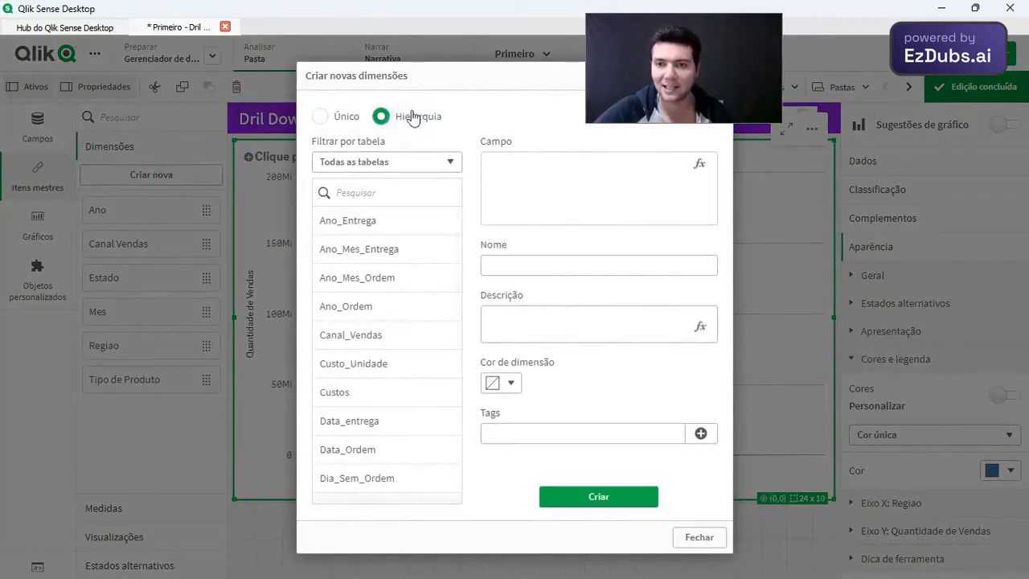
pyautogui.write('reg')
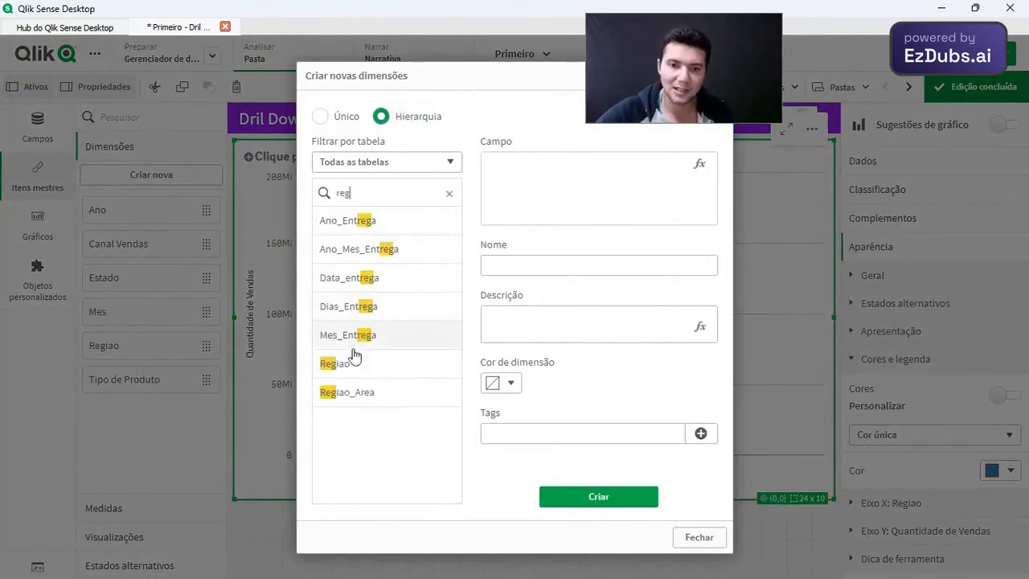
pyautogui.click(364, 365)
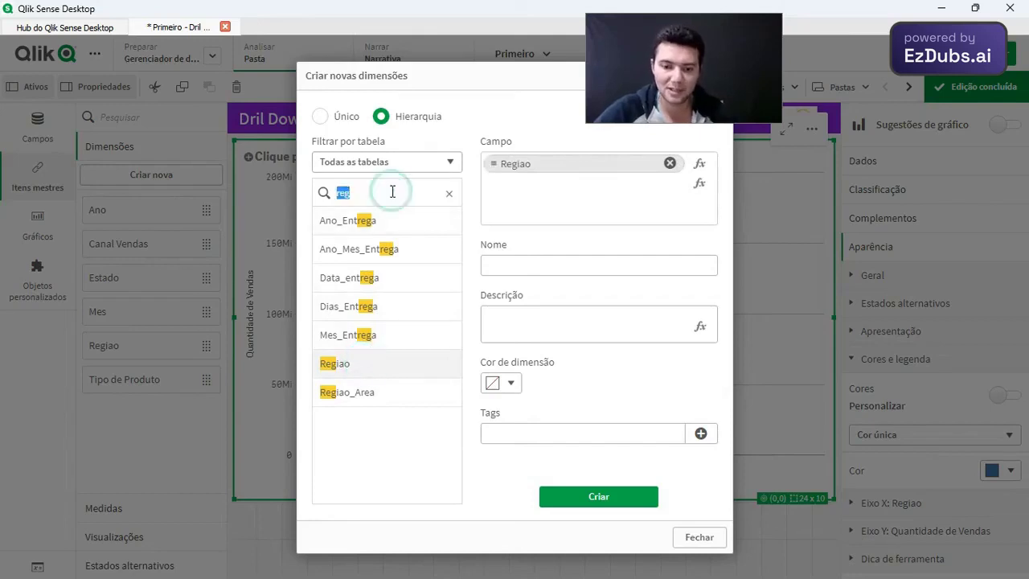
pyautogui.write('uf')
pyautogui.click(370, 220)
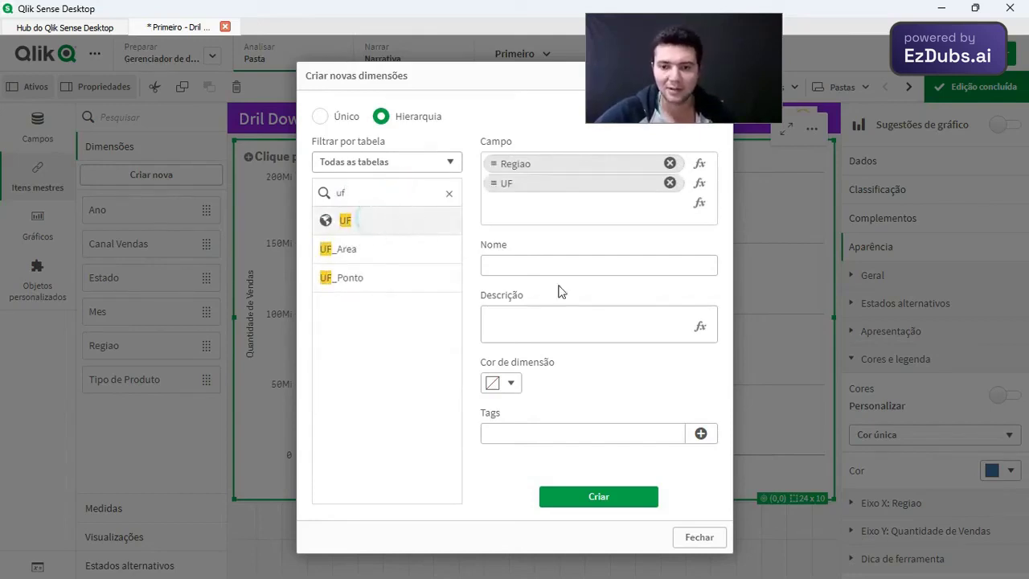
pyautogui.click(527, 266)
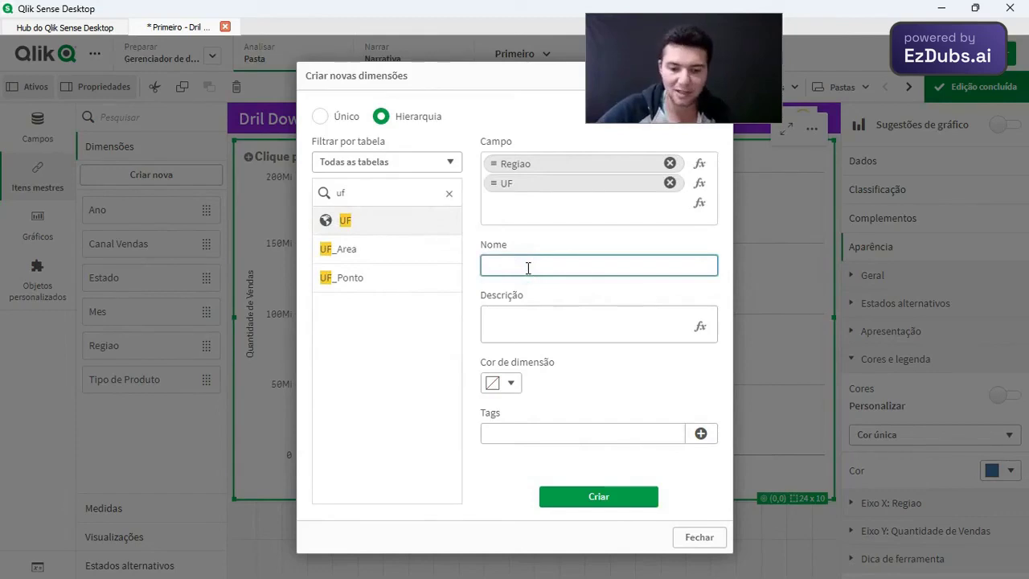
pyautogui.write('R_UF')
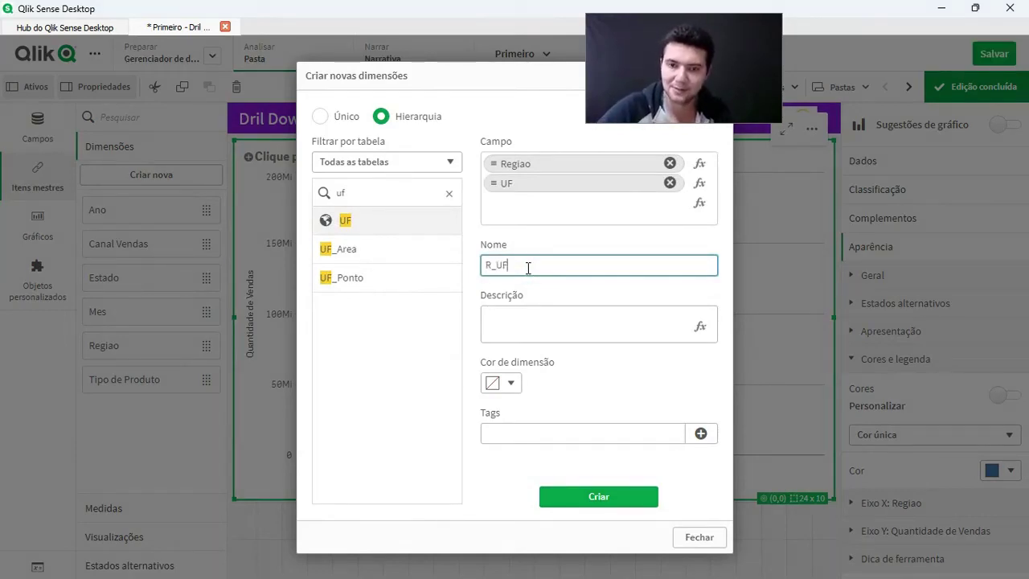
pyautogui.click(616, 499)
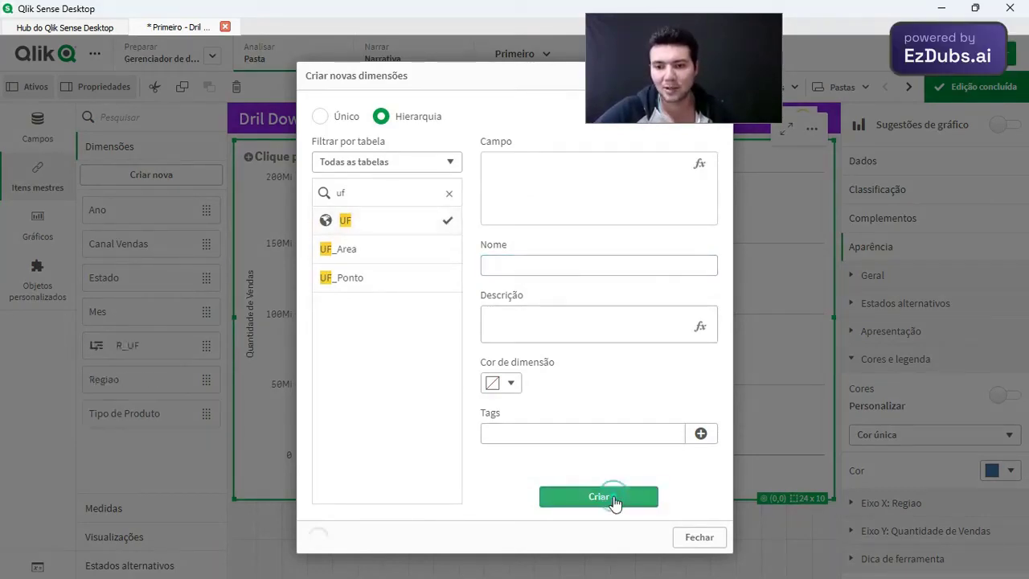
pyautogui.click(698, 537)
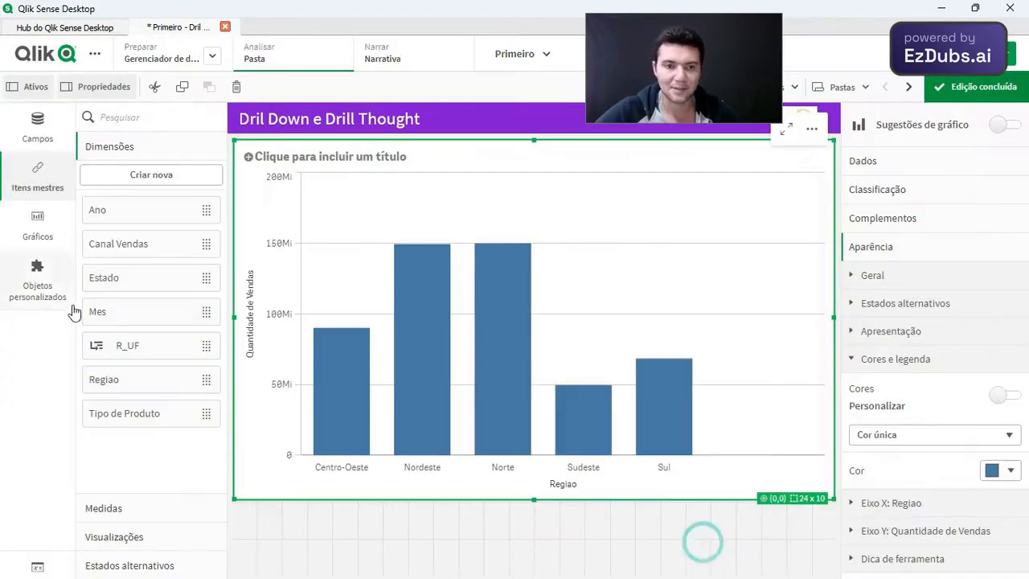
# Swap Regiao for R_UF on the bar chart and finish editing the sheet
pyautogui.moveTo(142, 354); pyautogui.dragTo(489, 299)
pyautogui.click(517, 304)
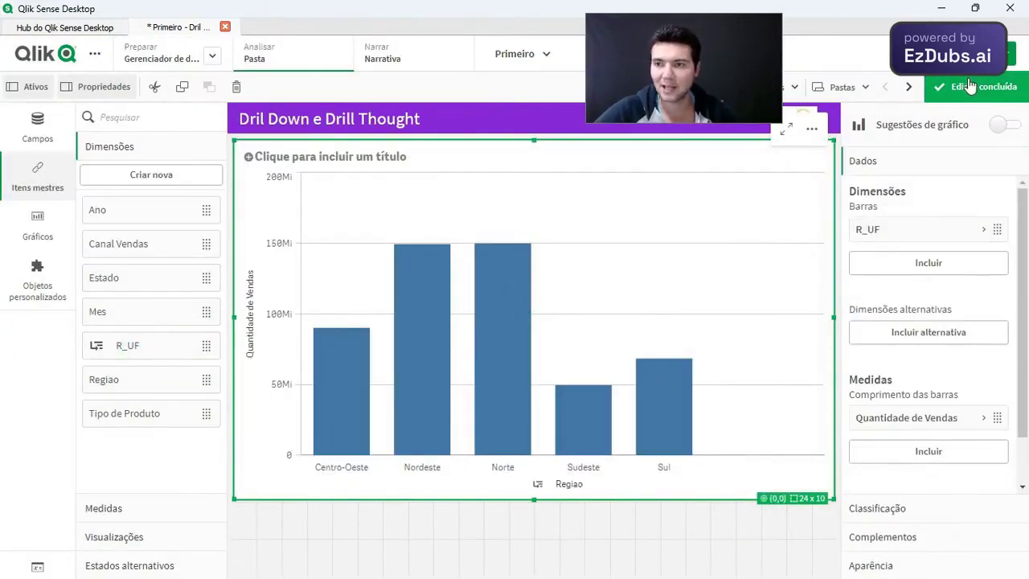
pyautogui.click(977, 86)
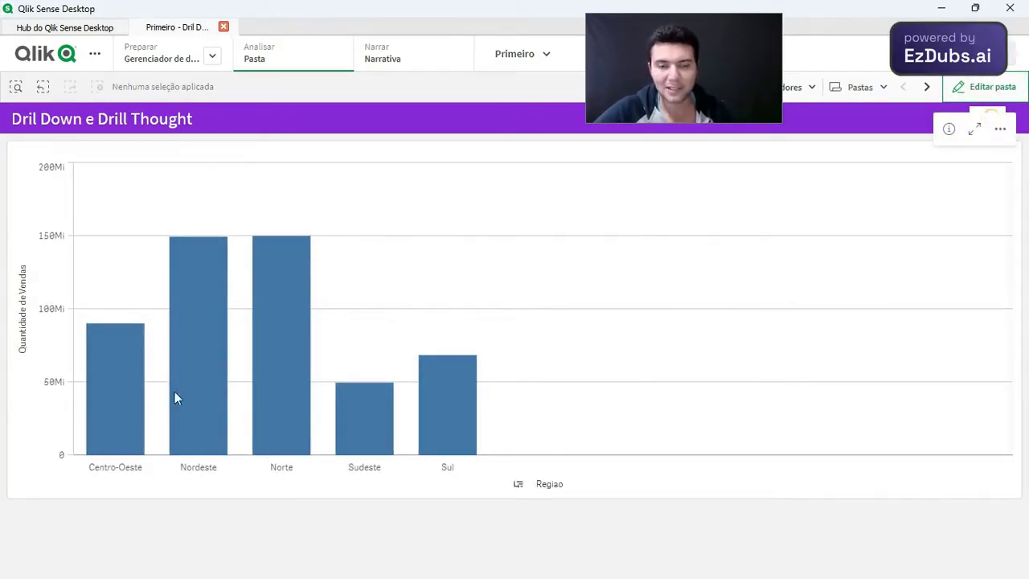
pyautogui.click(292, 375)
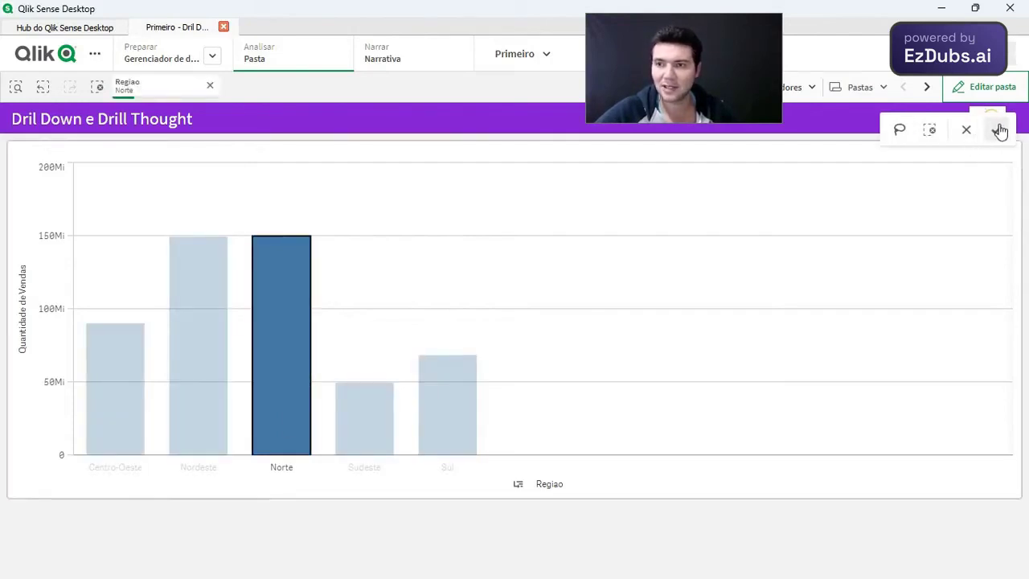
pyautogui.click(1000, 130)
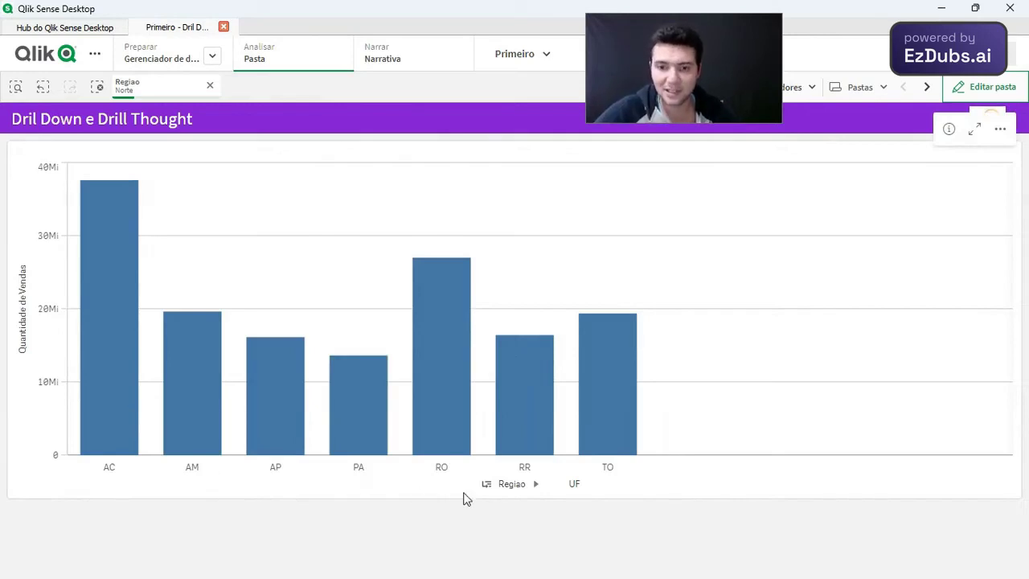
pyautogui.moveTo(499, 427)
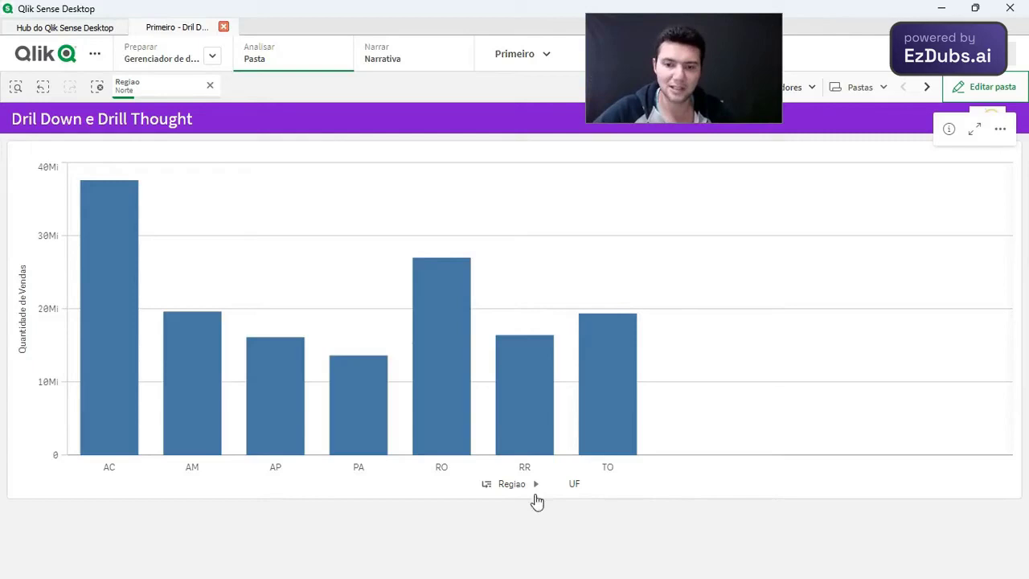
pyautogui.click(210, 86)
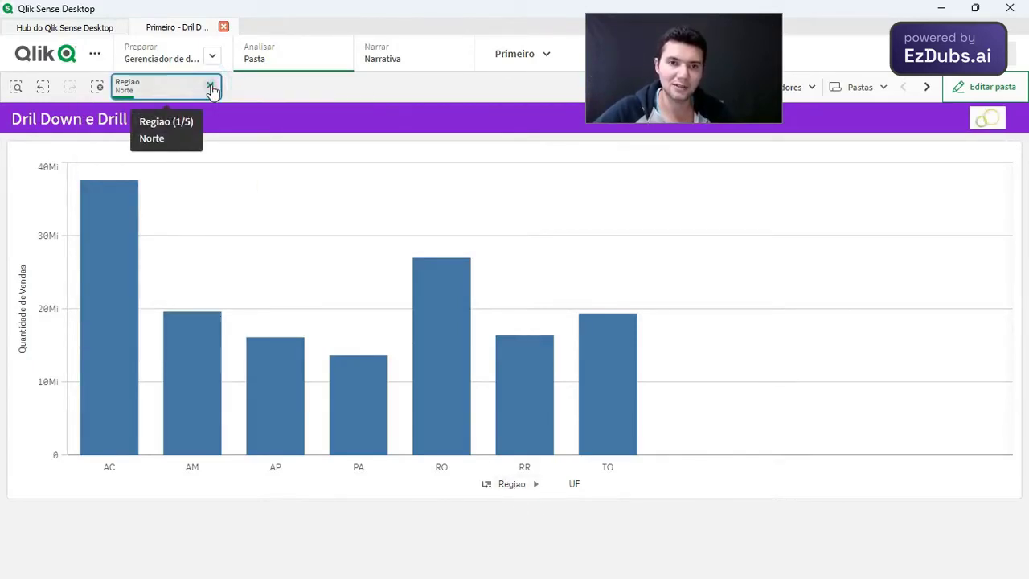
pyautogui.click(211, 86)
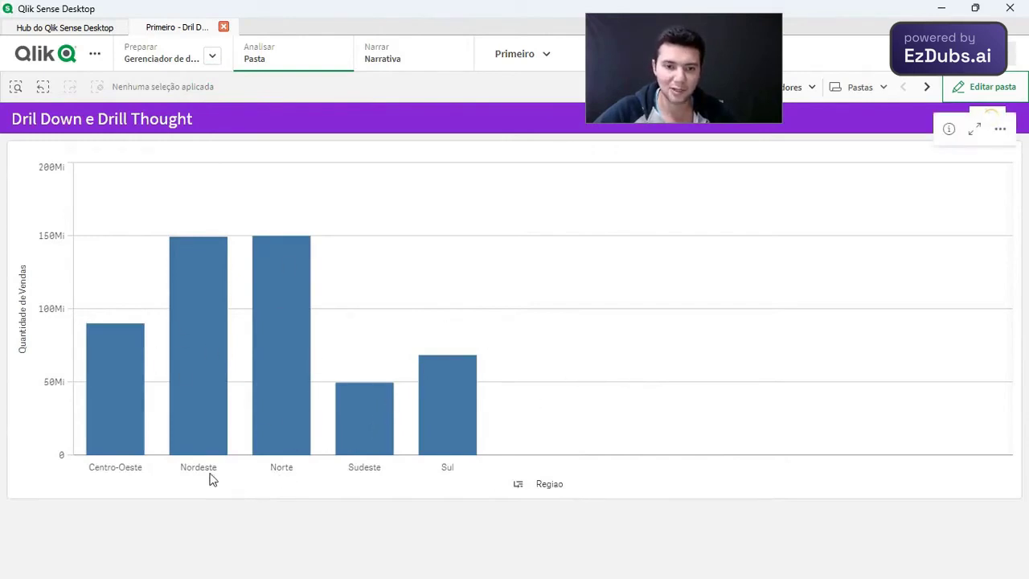
pyautogui.moveTo(209, 473); pyautogui.dragTo(296, 467)
pyautogui.click(996, 131)
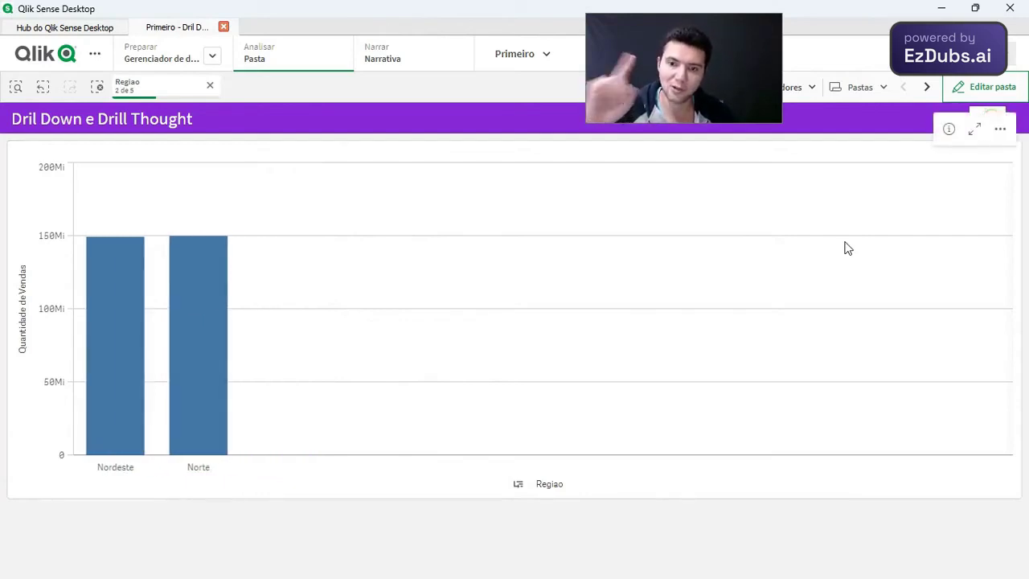
pyautogui.click(190, 310)
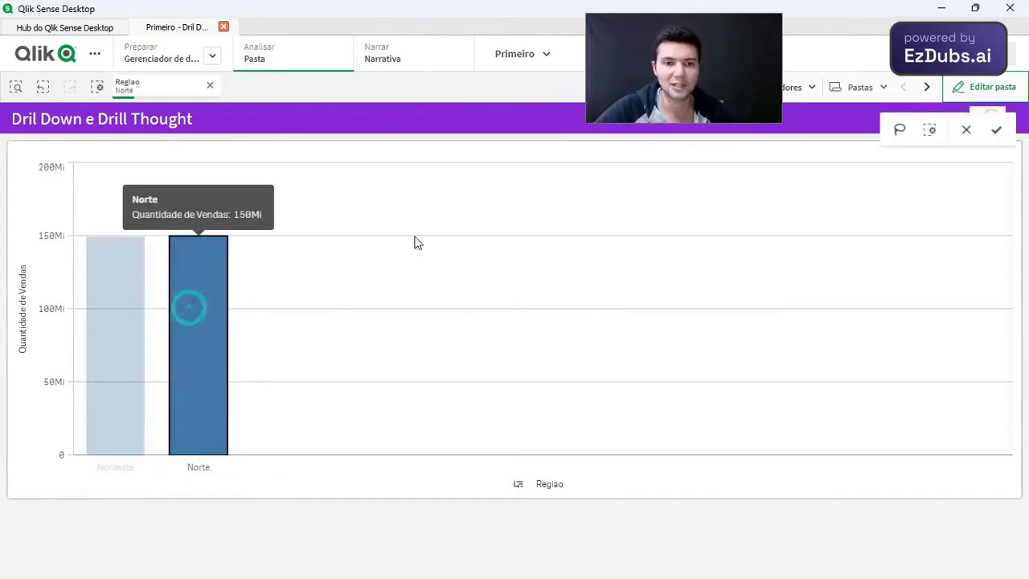
pyautogui.click(1002, 136)
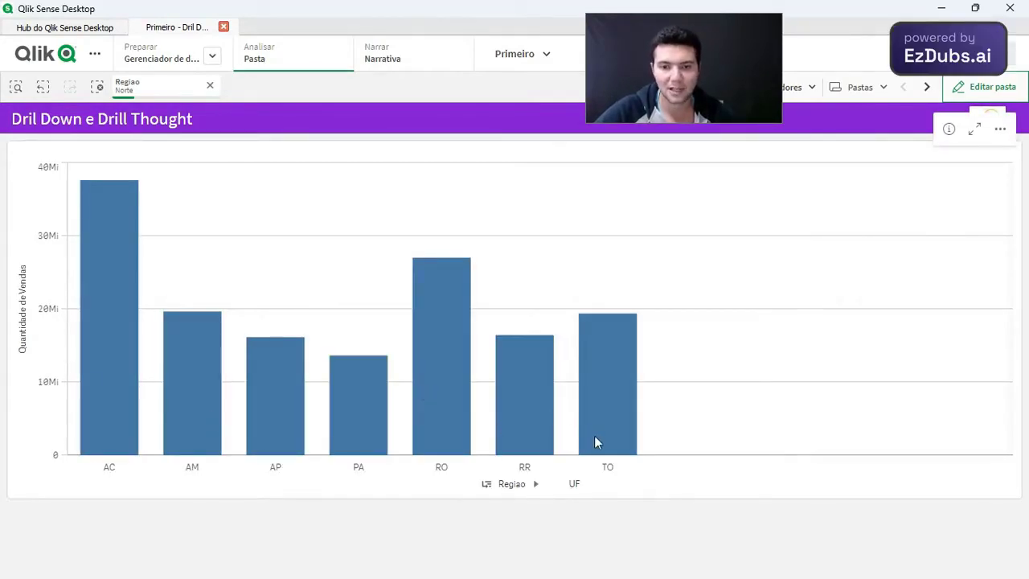
pyautogui.click(210, 84)
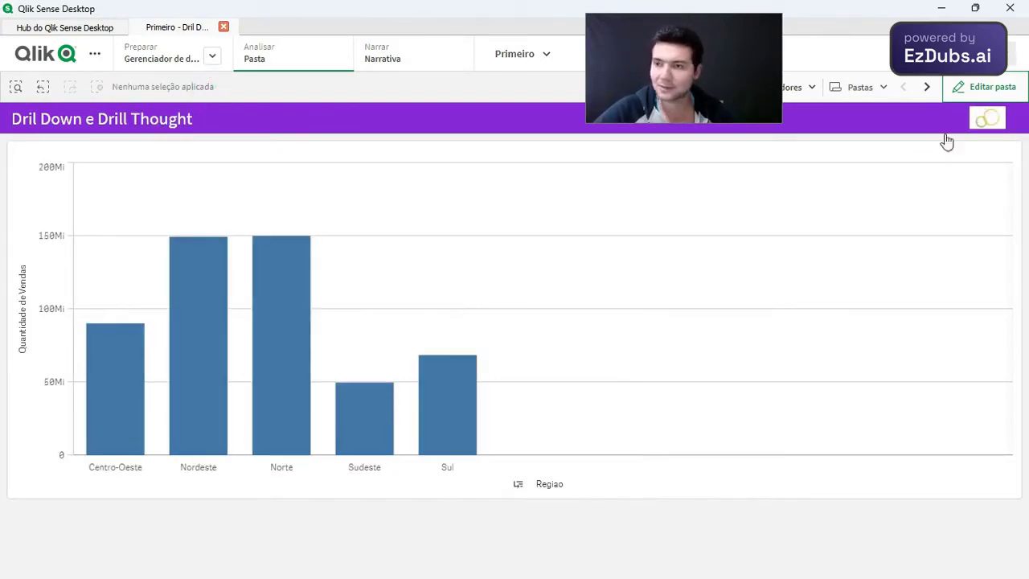
pyautogui.click(985, 87)
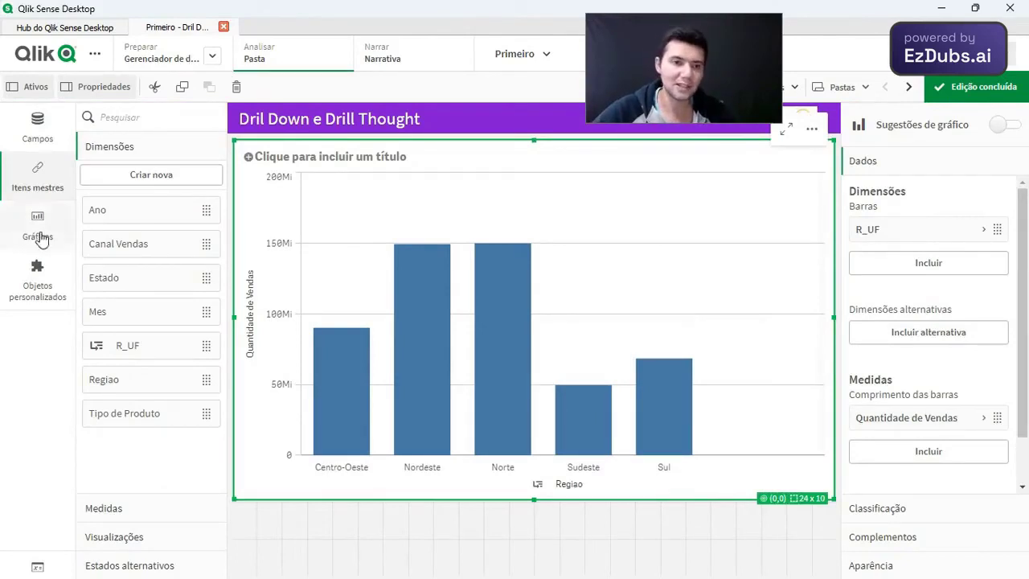
# Place a button below the bar chart and set its label to 'Detalhe UF'
pyautogui.click(37, 223)
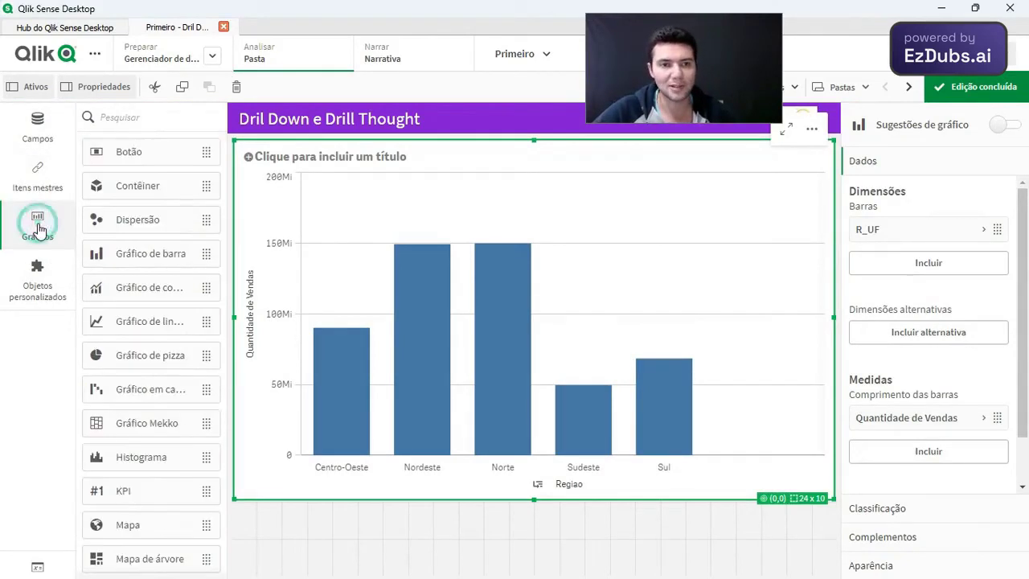
pyautogui.moveTo(129, 152); pyautogui.dragTo(407, 537)
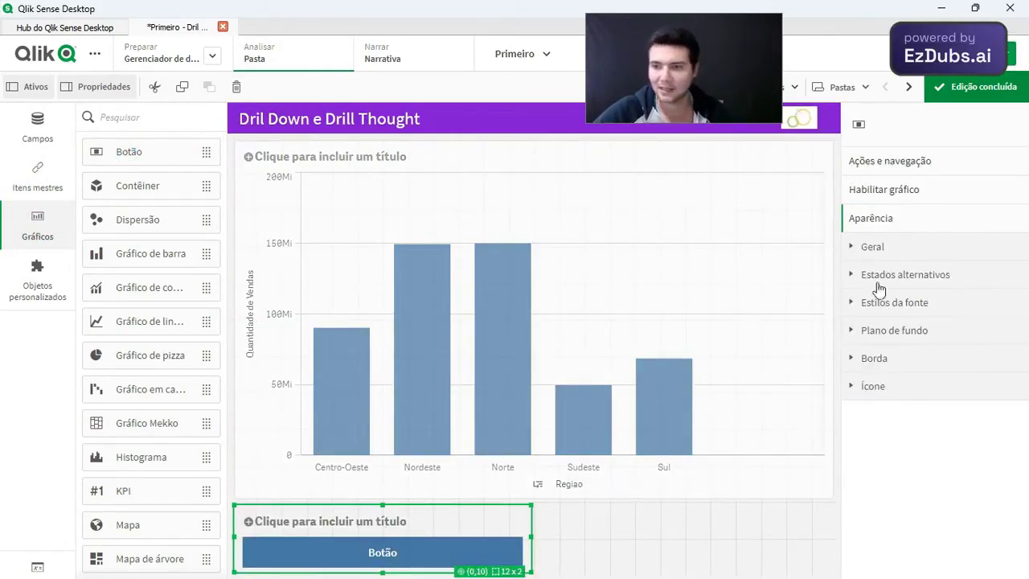
pyautogui.click(915, 254)
pyautogui.scroll(-1, 900, 362)
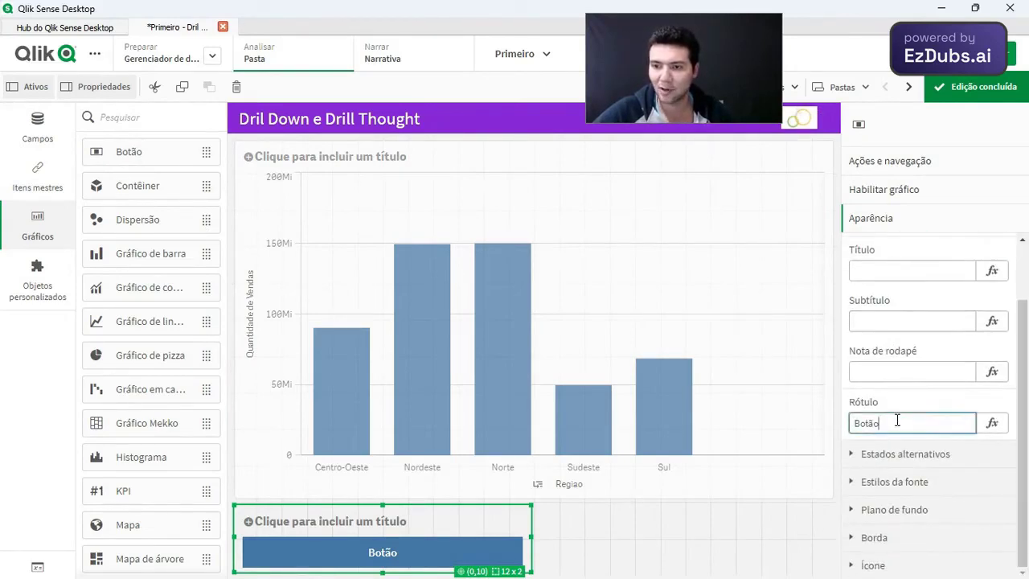
pyautogui.doubleClick(897, 421)
pyautogui.write('Detalhe')
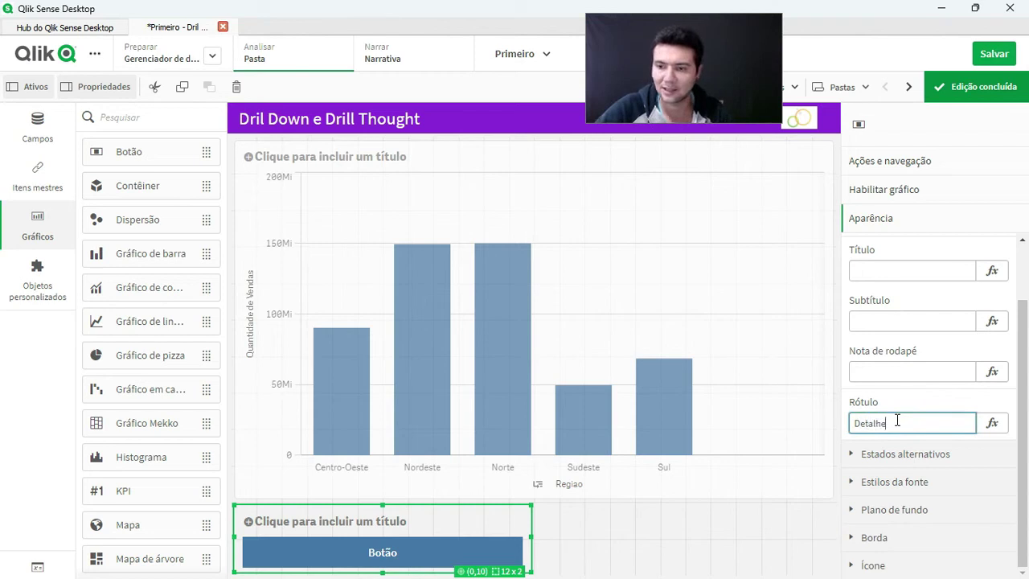
pyautogui.write(' UF')
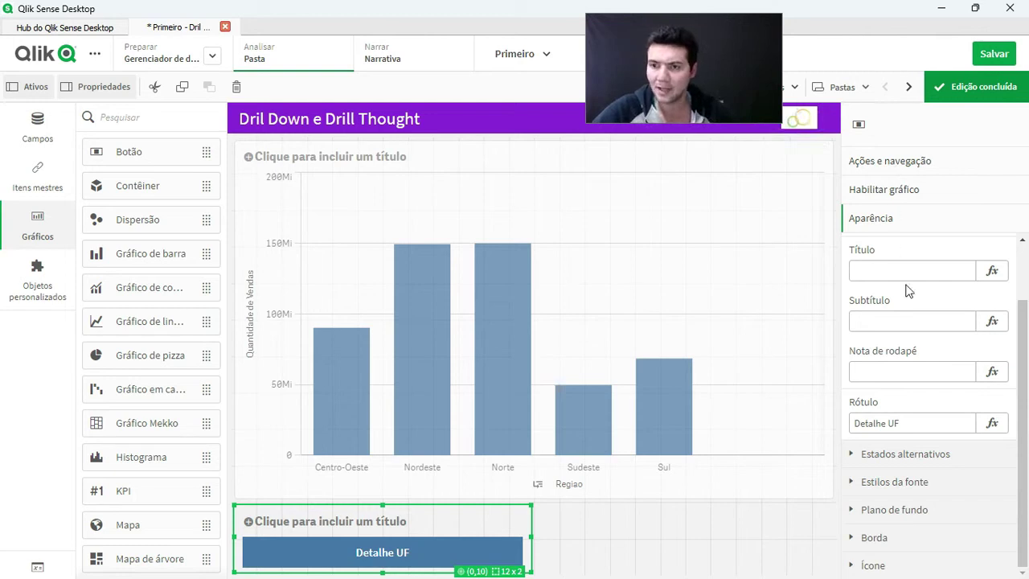
pyautogui.click(899, 162)
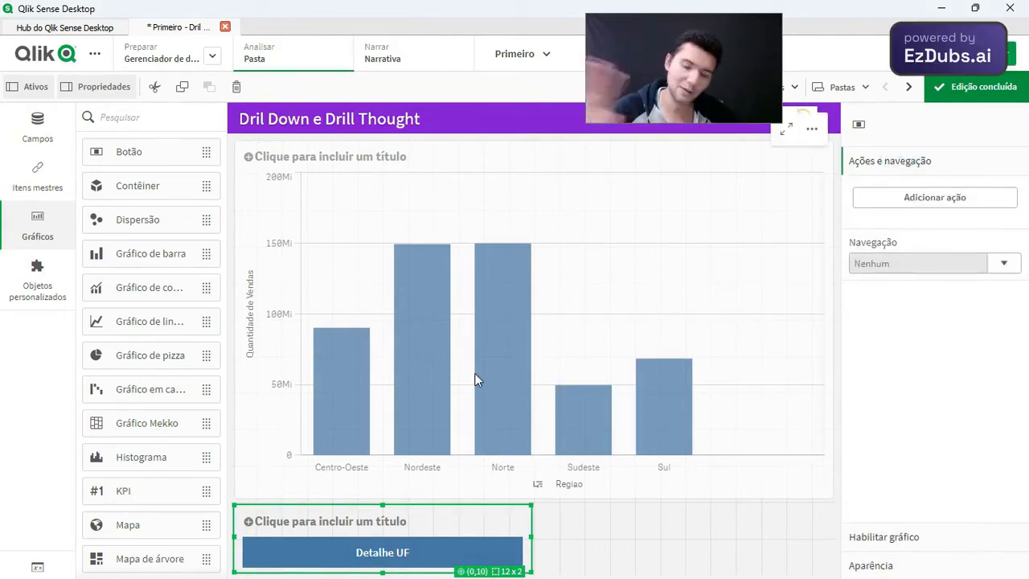
# Set the button's navigation to 'Ir para uma pasta' with Resultados as target, then finish editing
pyautogui.click(1004, 266)
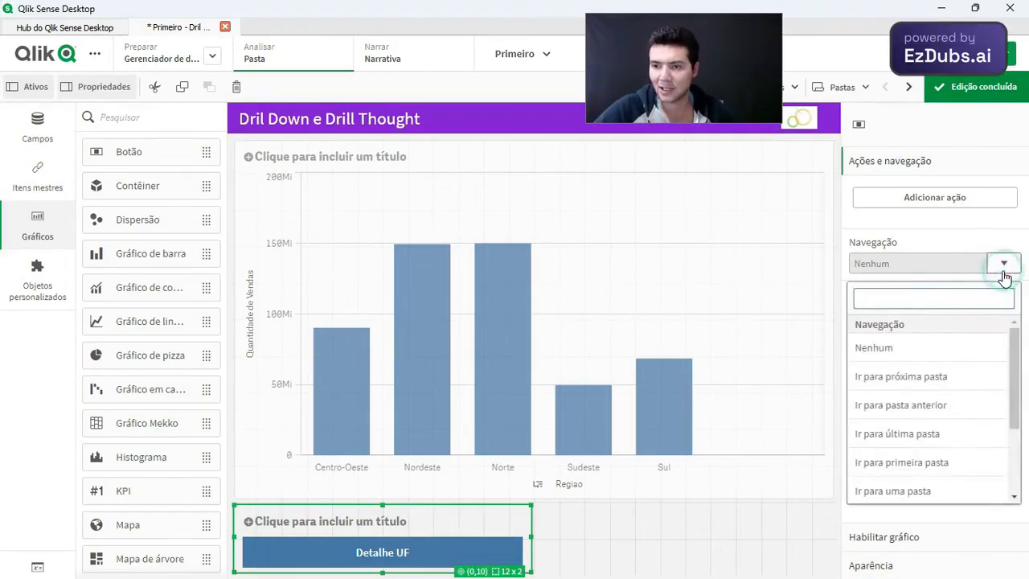
pyautogui.scroll(-3, 937, 414)
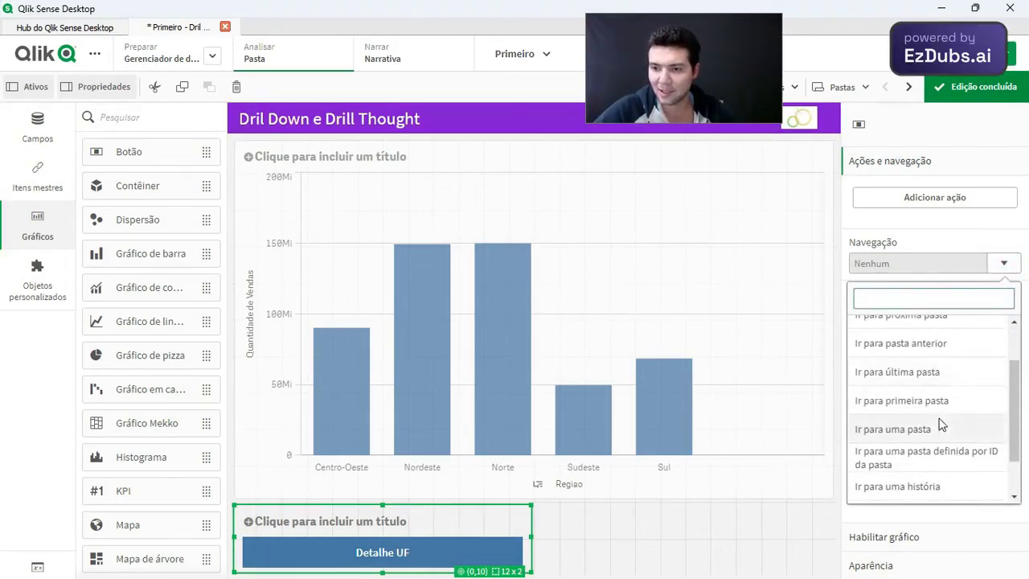
pyautogui.scroll(3, 973, 442)
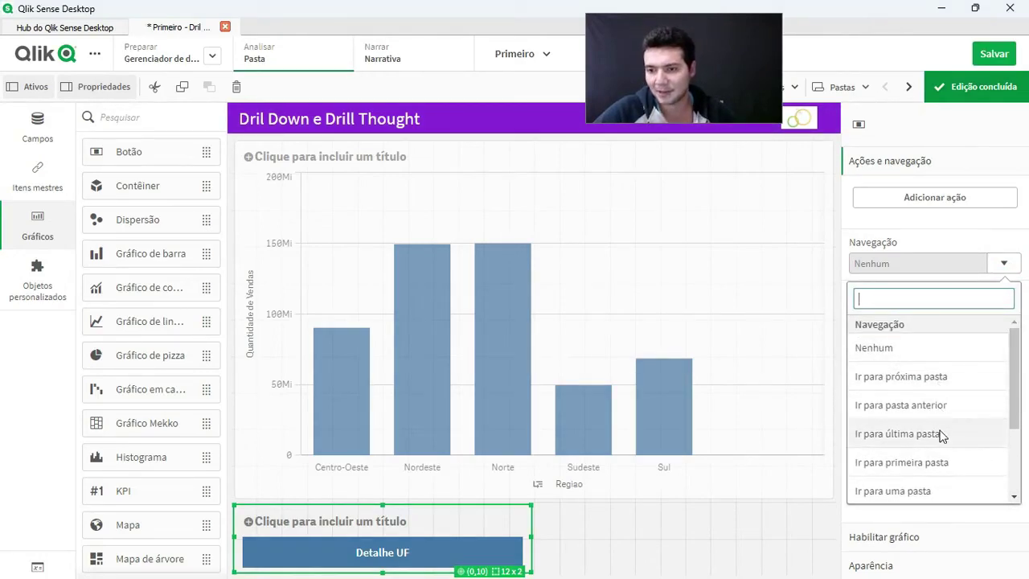
pyautogui.scroll(-2, 937, 430)
pyautogui.click(906, 432)
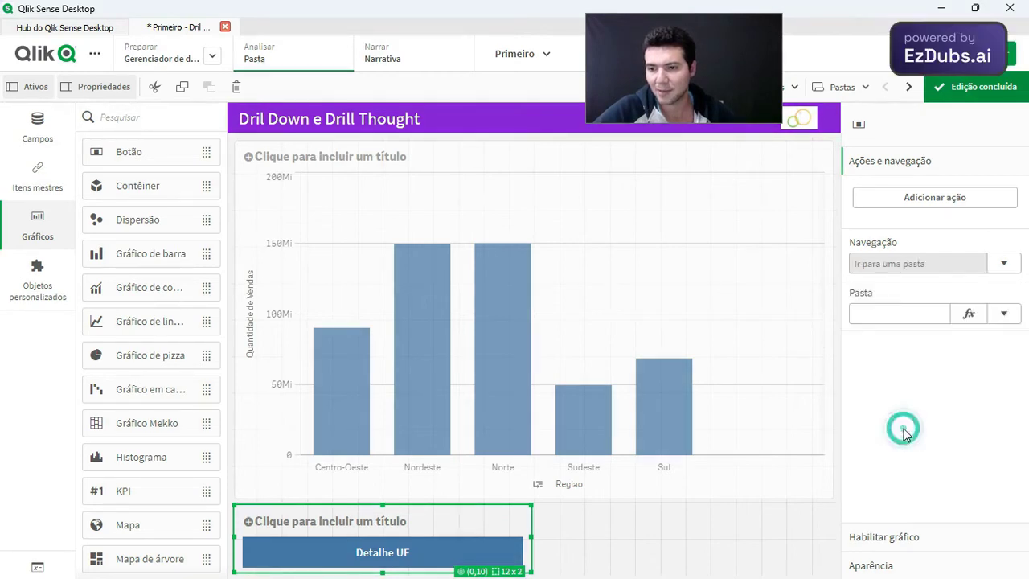
pyautogui.click(1006, 315)
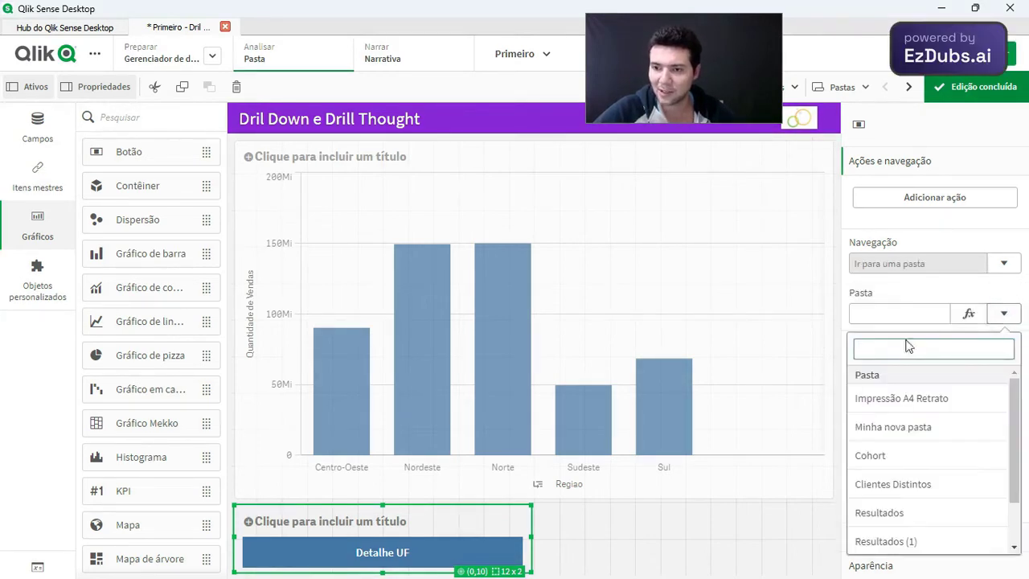
pyautogui.click(840, 86)
pyautogui.click(471, 90)
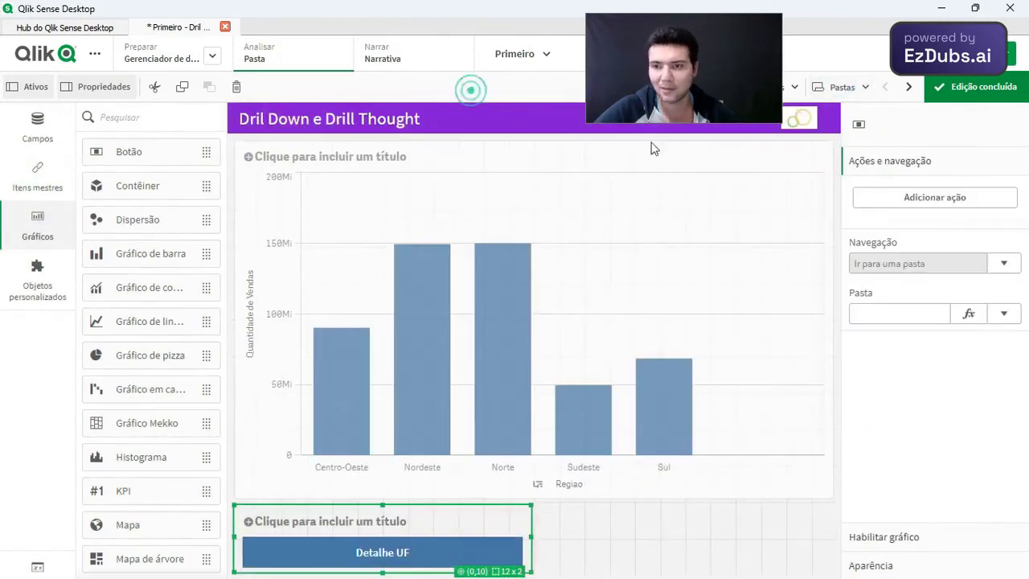
pyautogui.click(1004, 313)
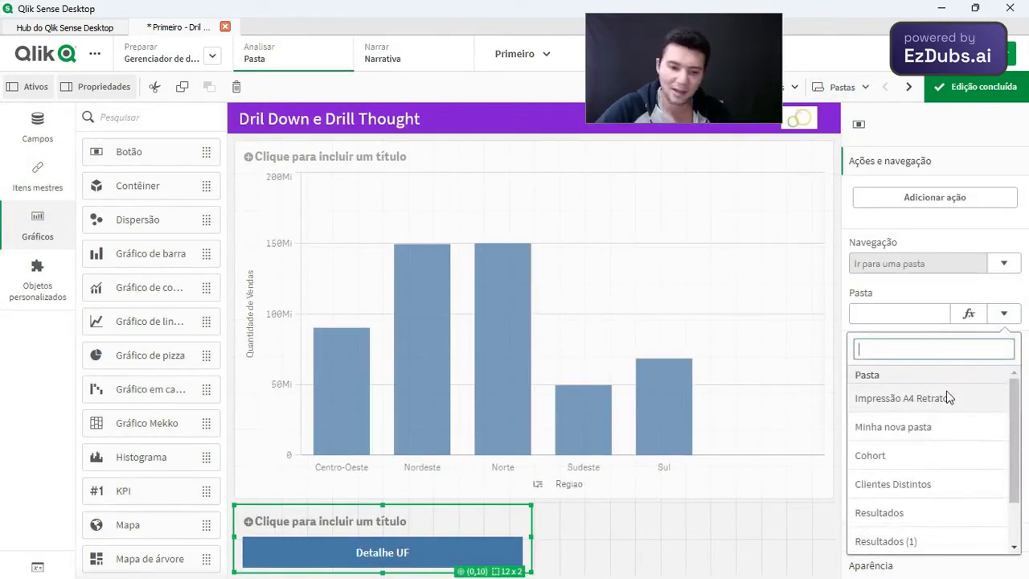
pyautogui.write('res')
pyautogui.click(886, 438)
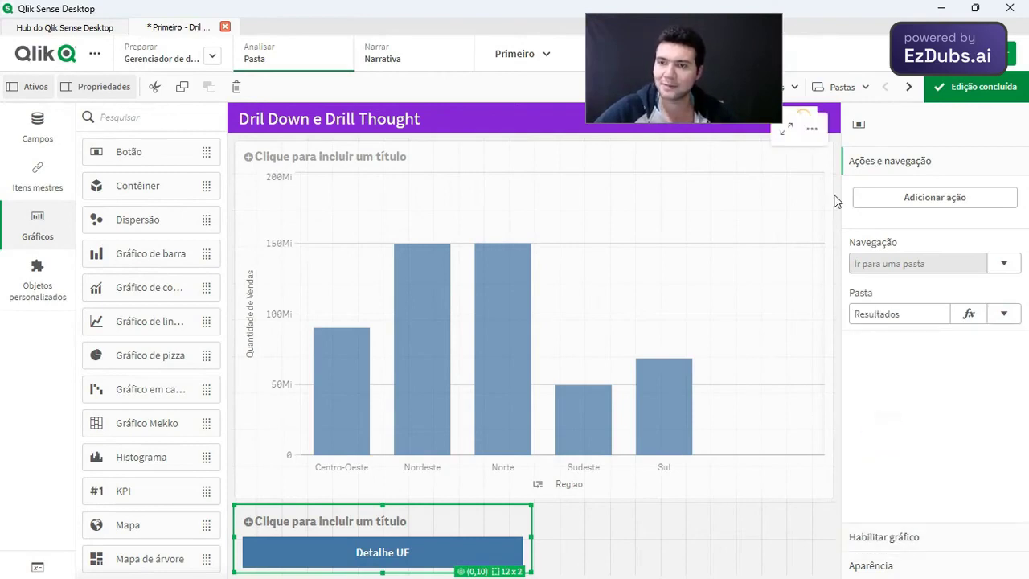
pyautogui.click(976, 86)
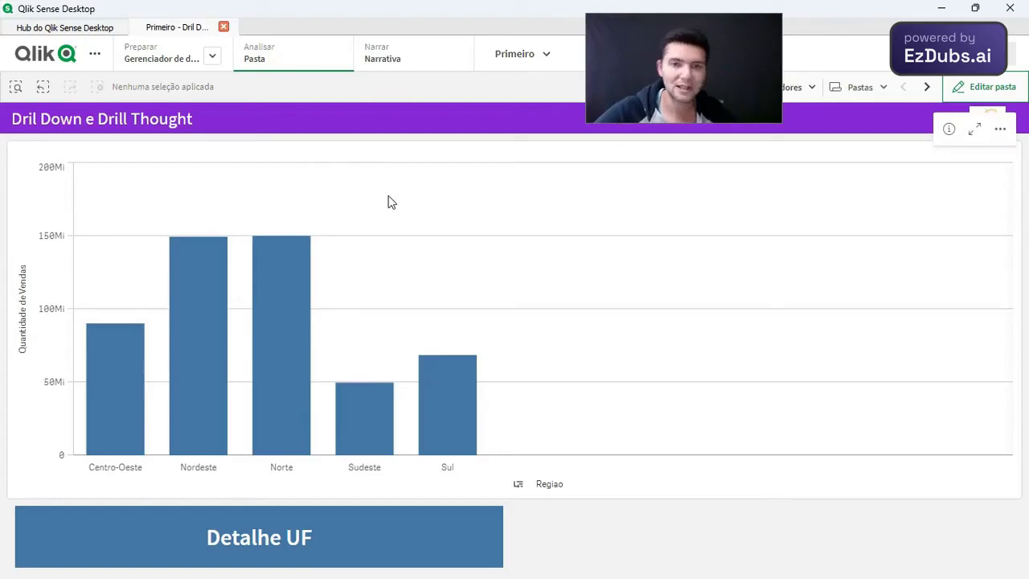
# Select Nordeste in the chart and jump to Resultados via the Detalhe UF button
pyautogui.click(194, 330)
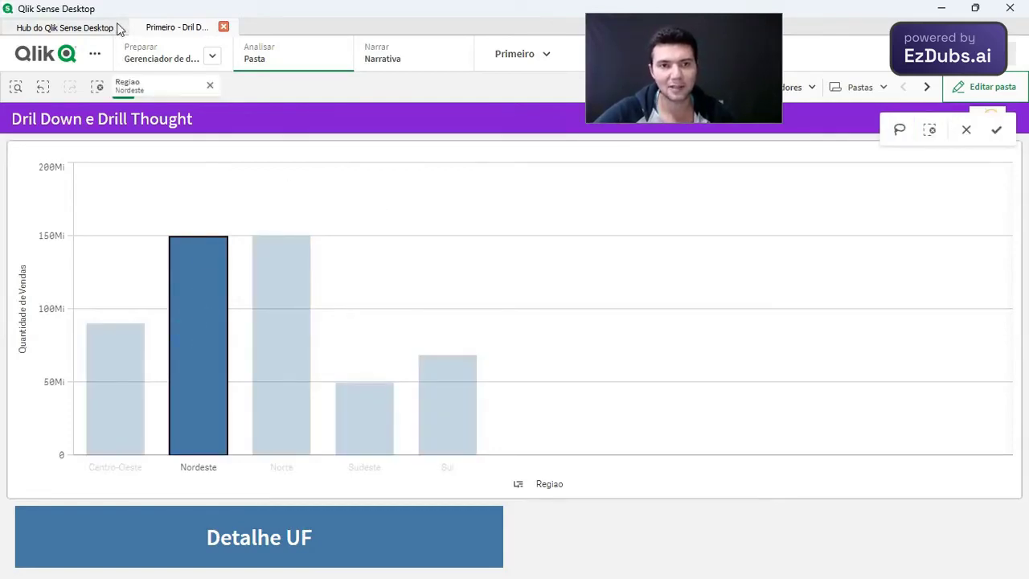
pyautogui.click(259, 543)
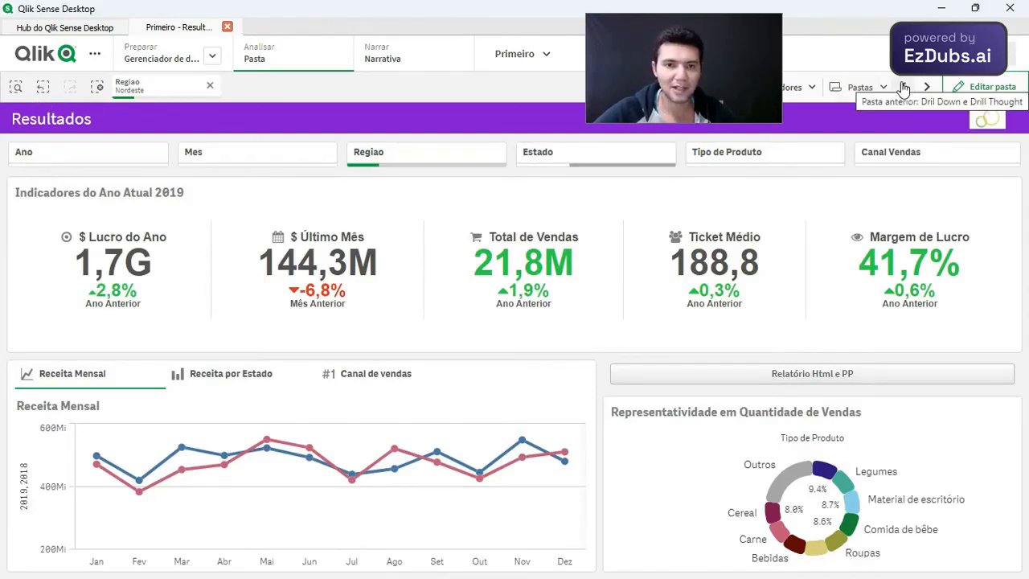
pyautogui.click(977, 88)
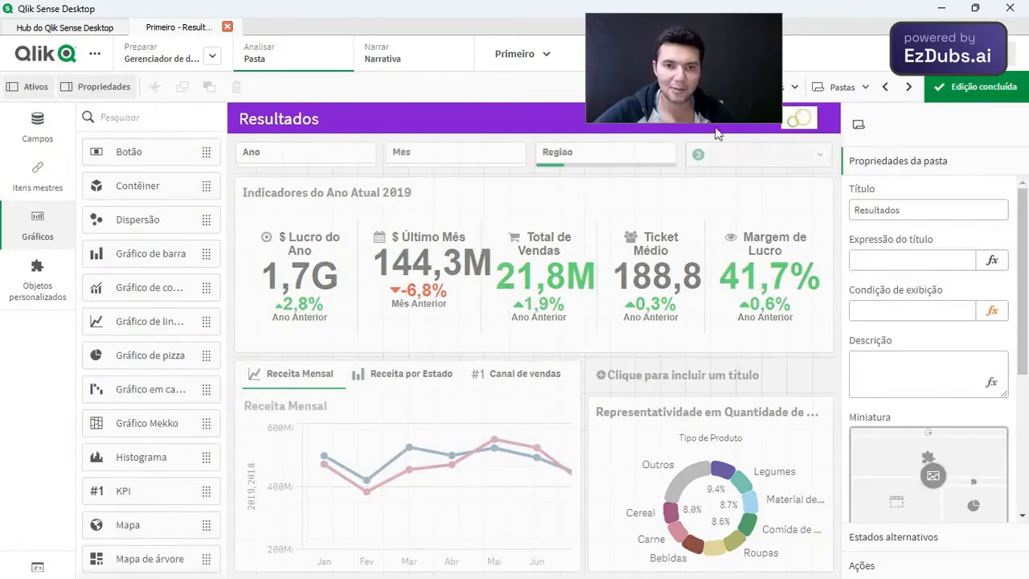
# Place a new button at the top-left of Resultados beside the Ano and Mes filter pane
pyautogui.click(842, 88)
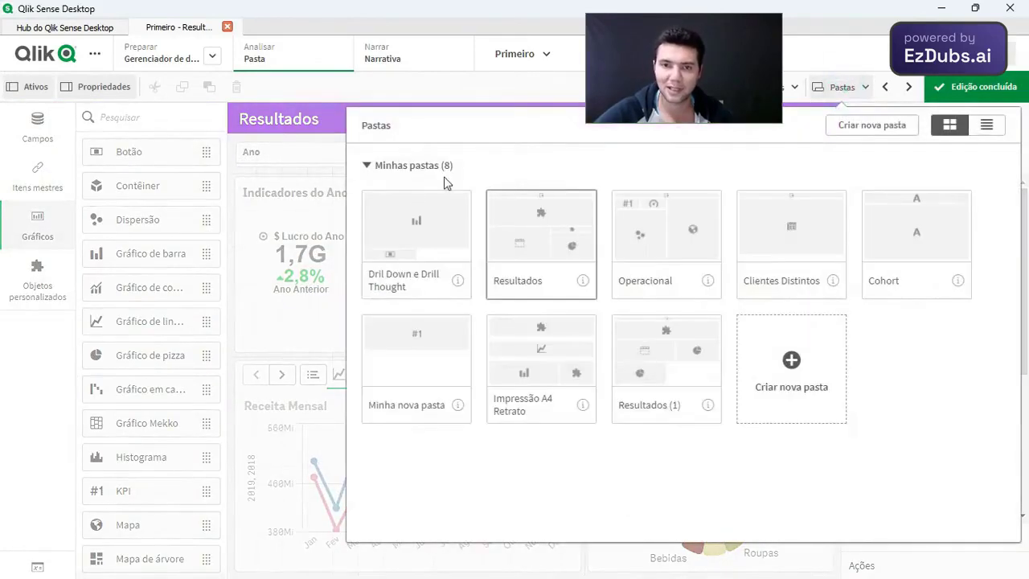
pyautogui.click(303, 244)
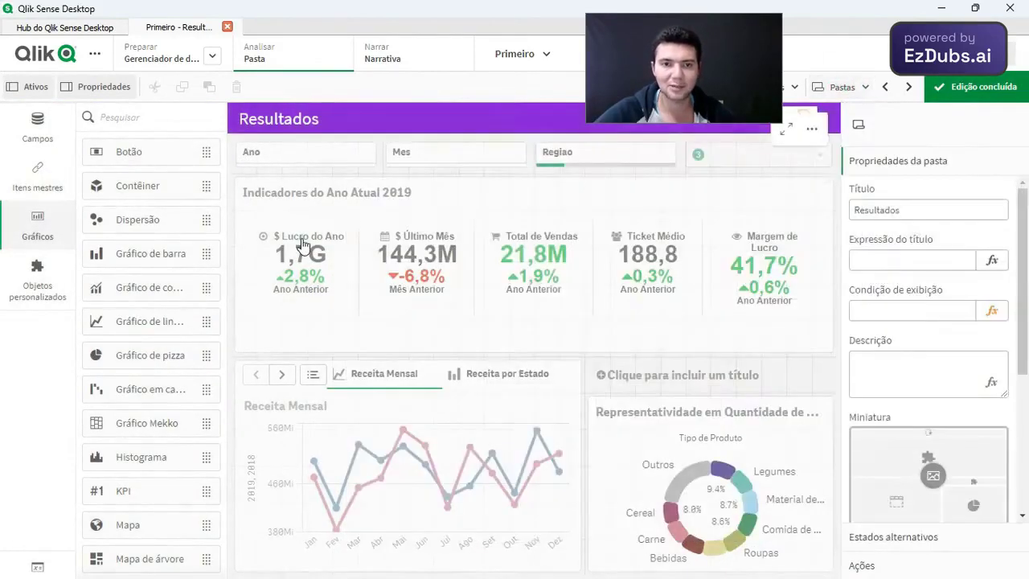
pyautogui.click(303, 242)
pyautogui.click(252, 202)
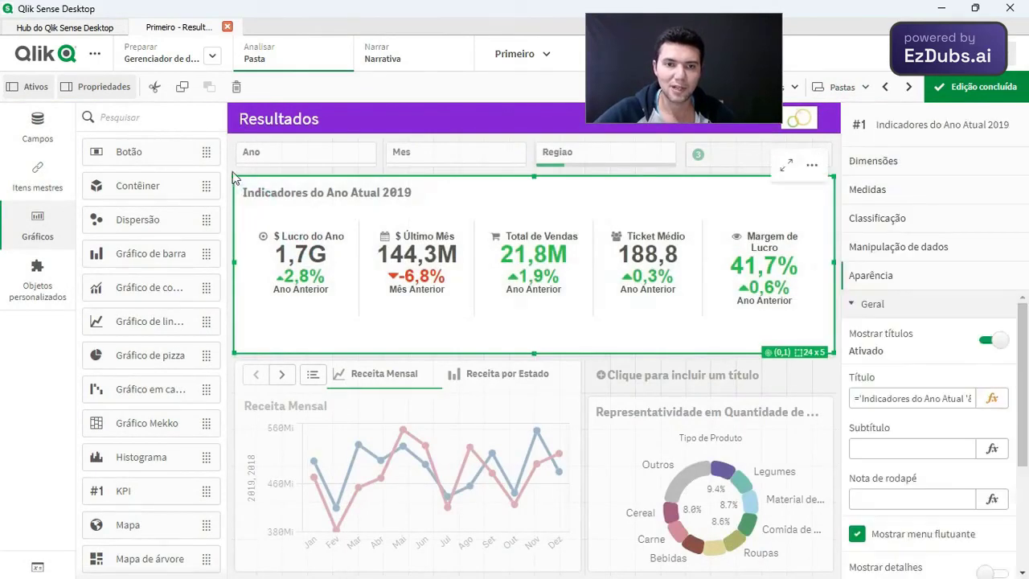
pyautogui.click(385, 157)
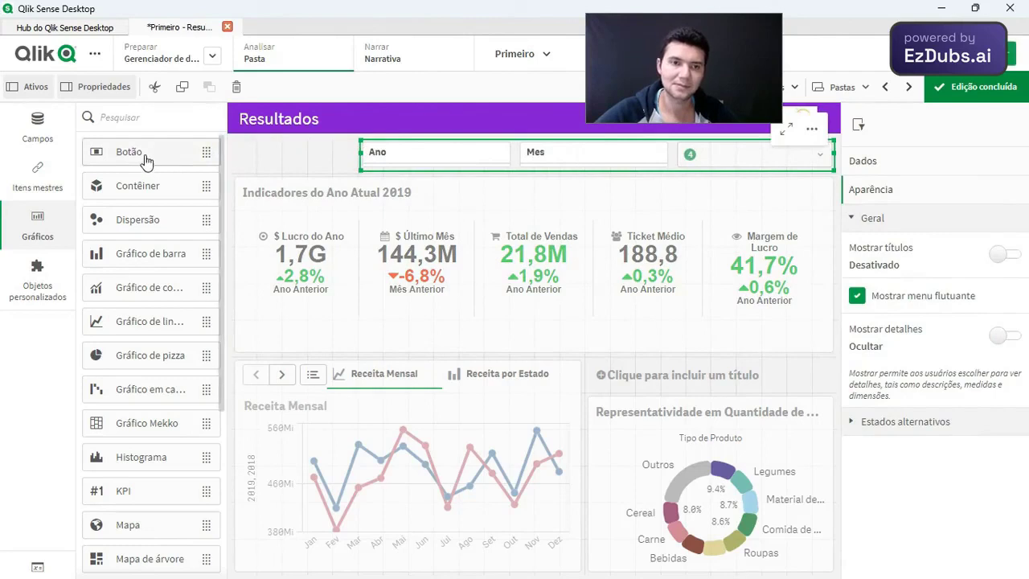
pyautogui.moveTo(144, 154); pyautogui.dragTo(275, 161)
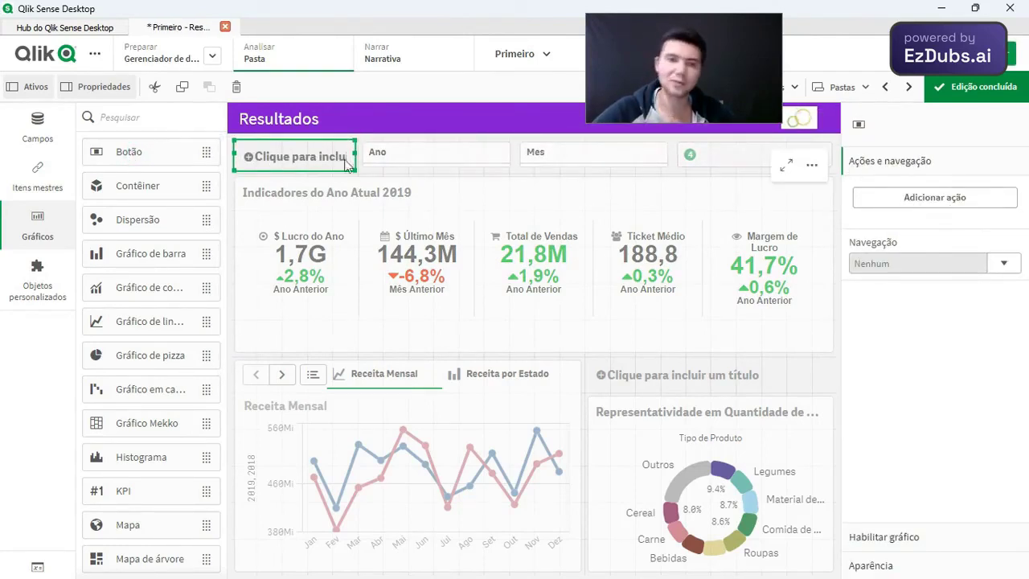
pyautogui.click(1004, 265)
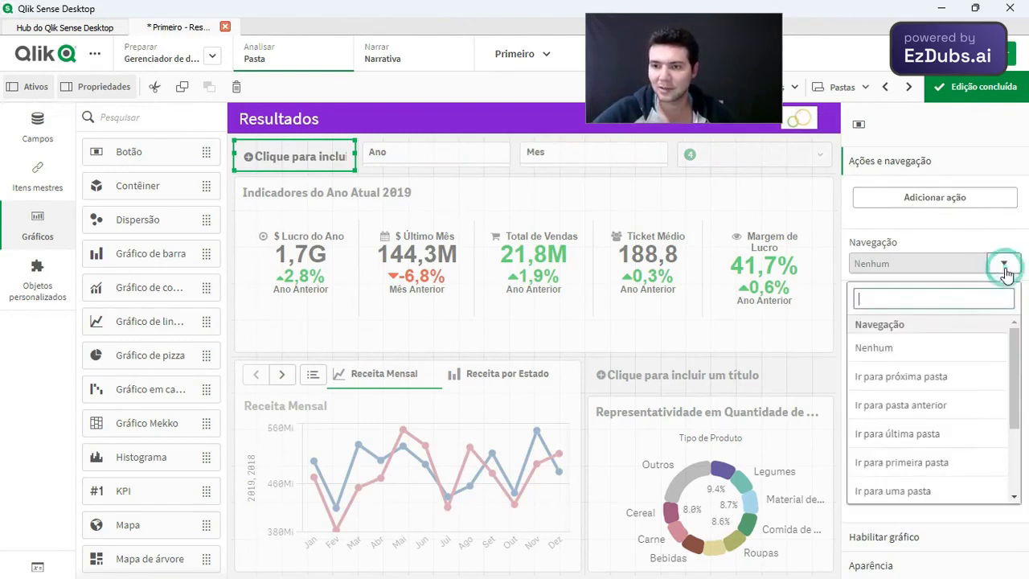
# Set the button to 'Ir para pasta anterior', label it Voltar, and finish editing
pyautogui.click(938, 412)
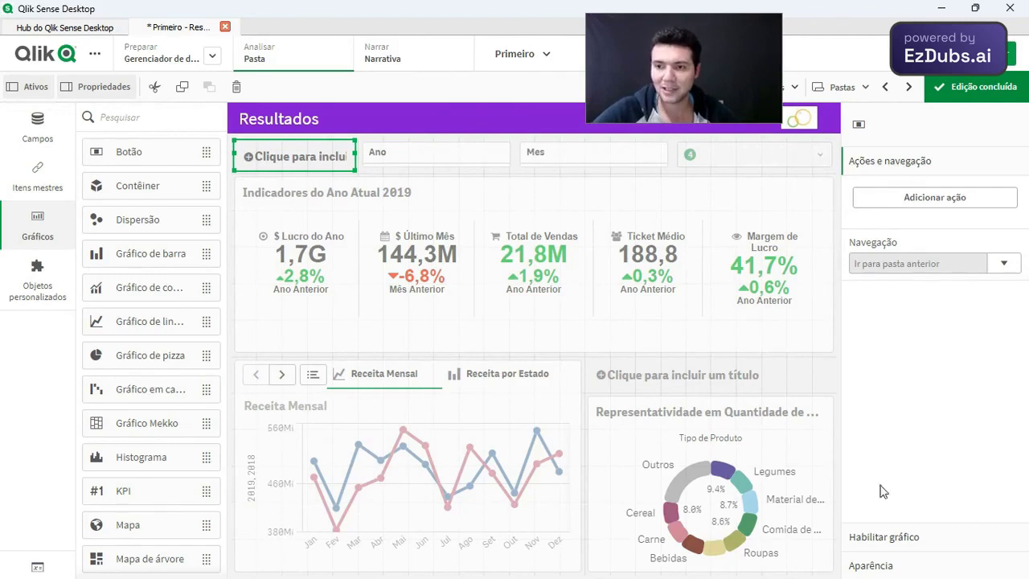
pyautogui.click(870, 565)
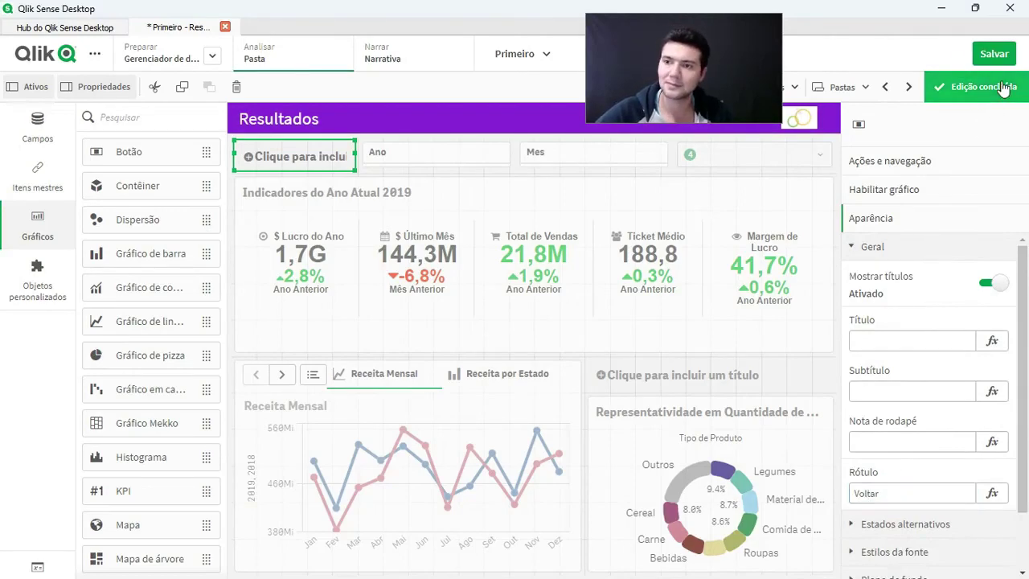
pyautogui.click(974, 87)
# Go back to the drill-down chart, clear Nordeste, and open Resultados for Sul
pyautogui.click(139, 155)
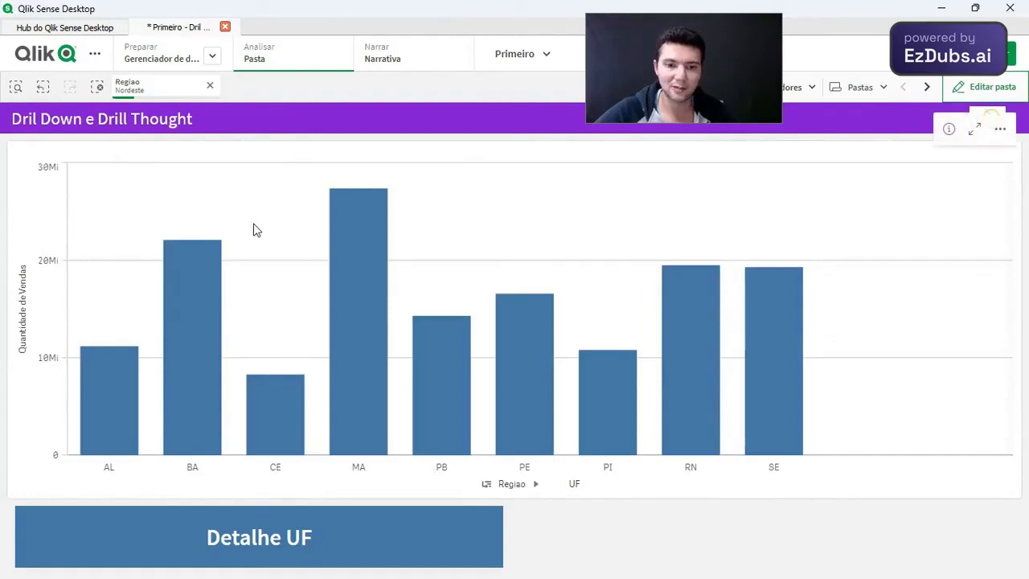
pyautogui.click(209, 86)
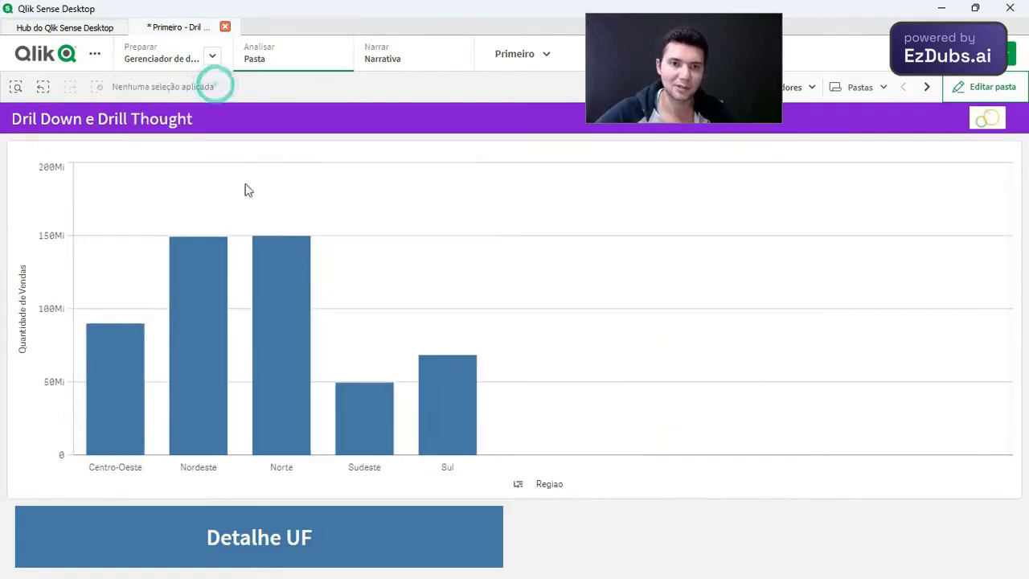
pyautogui.click(460, 411)
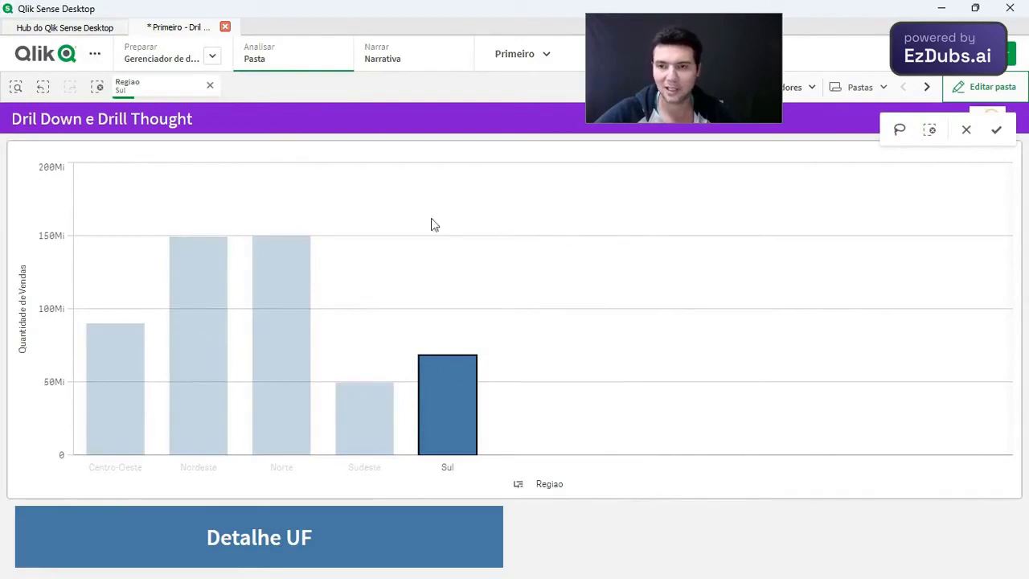
pyautogui.click(365, 538)
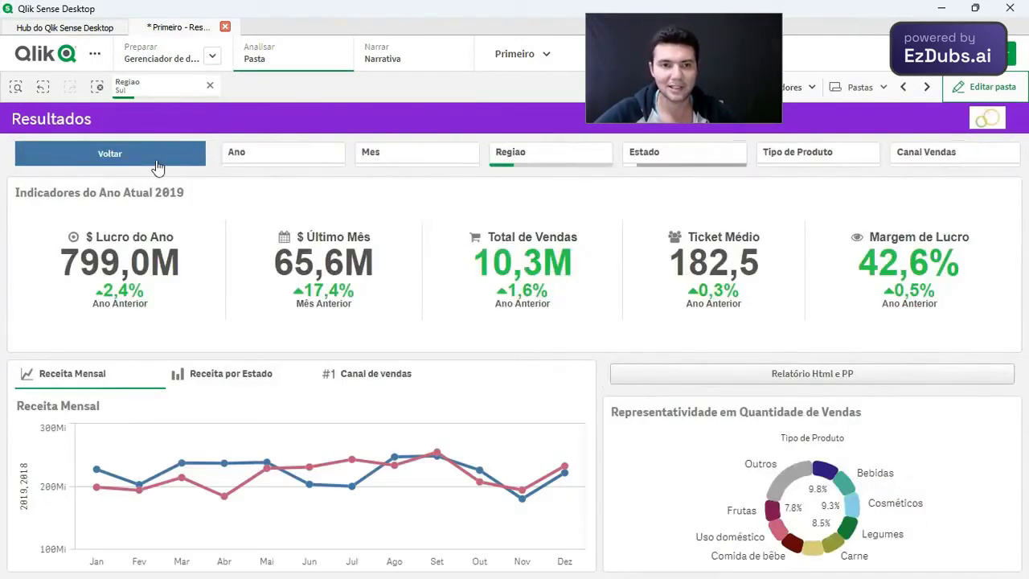
# Return again, clear Sul, and open Resultados filtered to Norte
pyautogui.click(157, 166)
pyautogui.click(210, 86)
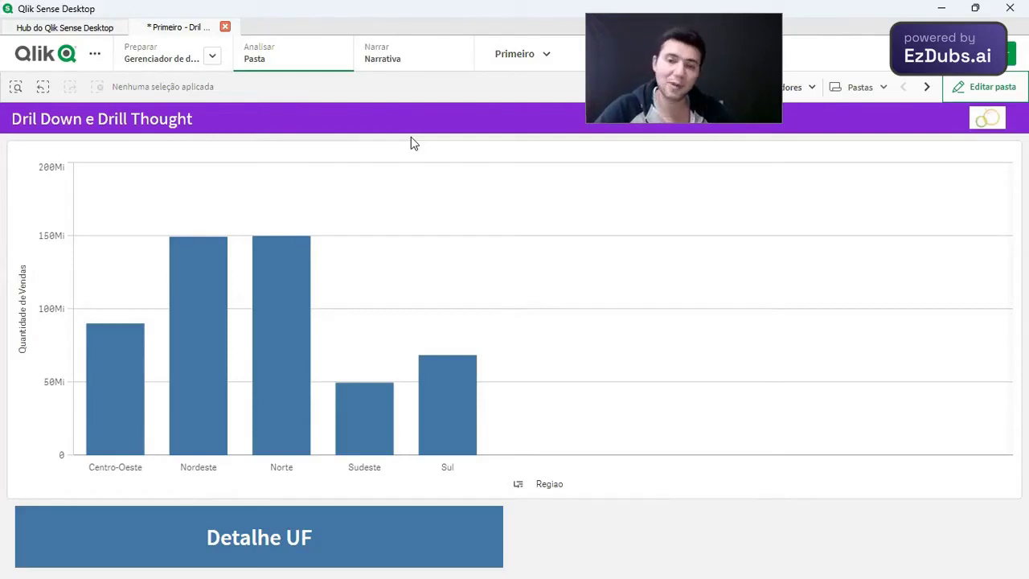
pyautogui.click(276, 374)
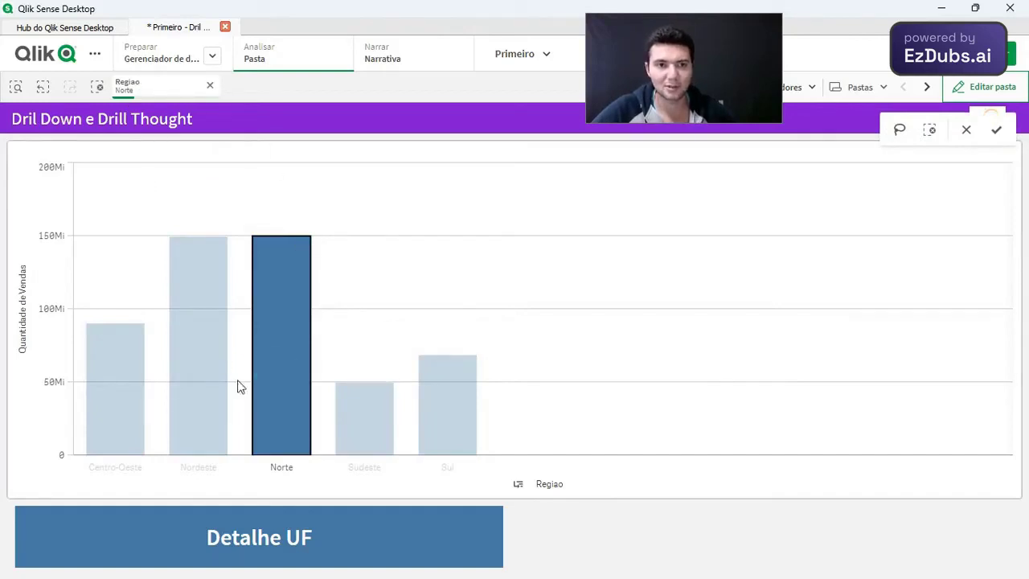
pyautogui.click(352, 544)
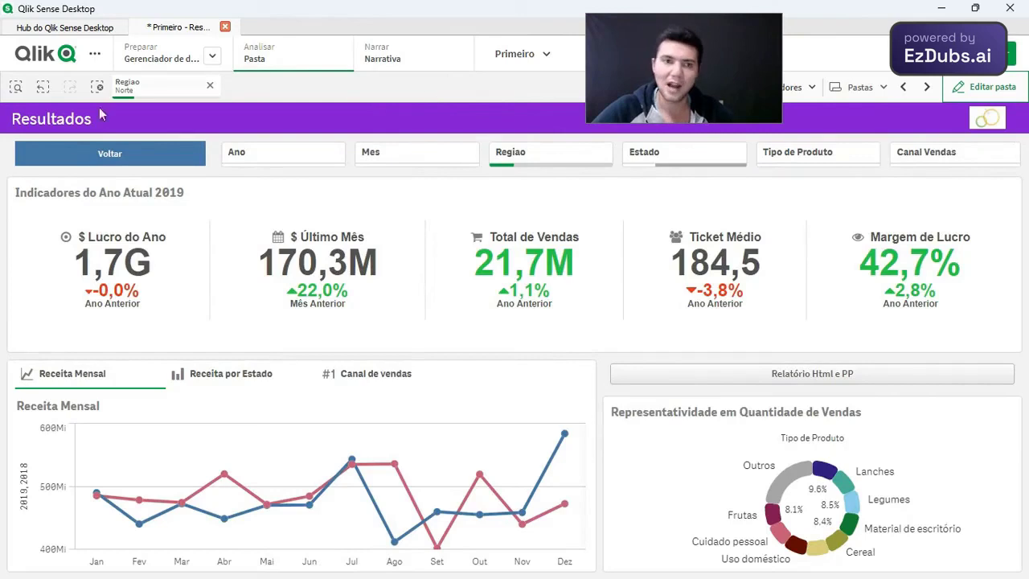
pyautogui.click(989, 95)
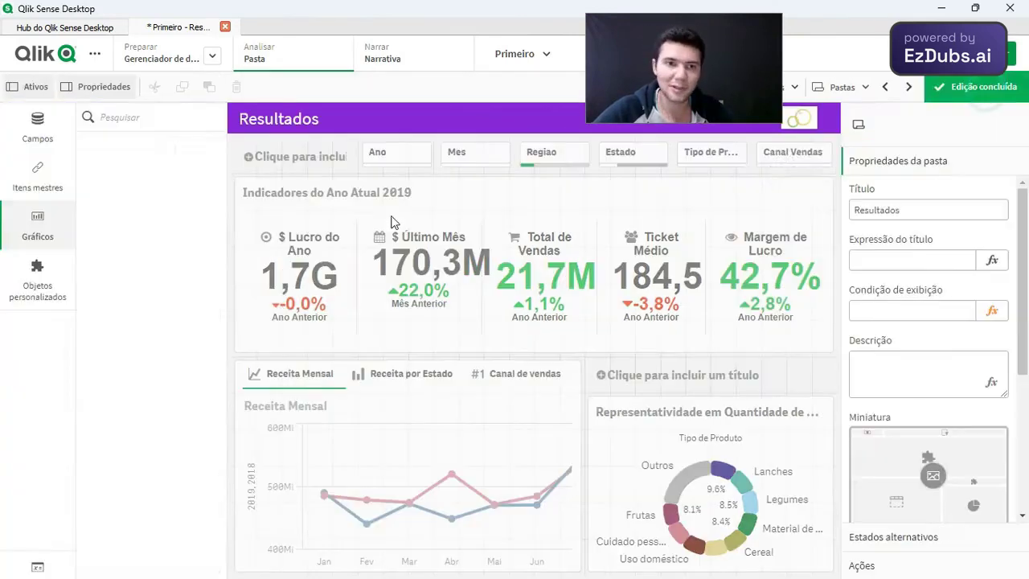
# Add a 'Limpar todas as seleções' action to the Voltar button and finish editing
pyautogui.click(292, 159)
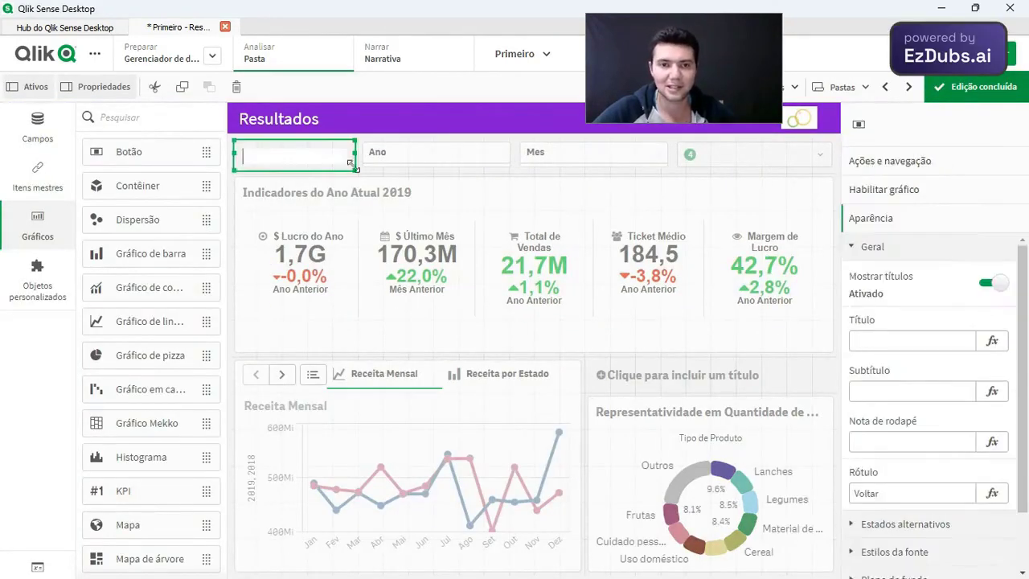
pyautogui.click(917, 163)
pyautogui.click(934, 200)
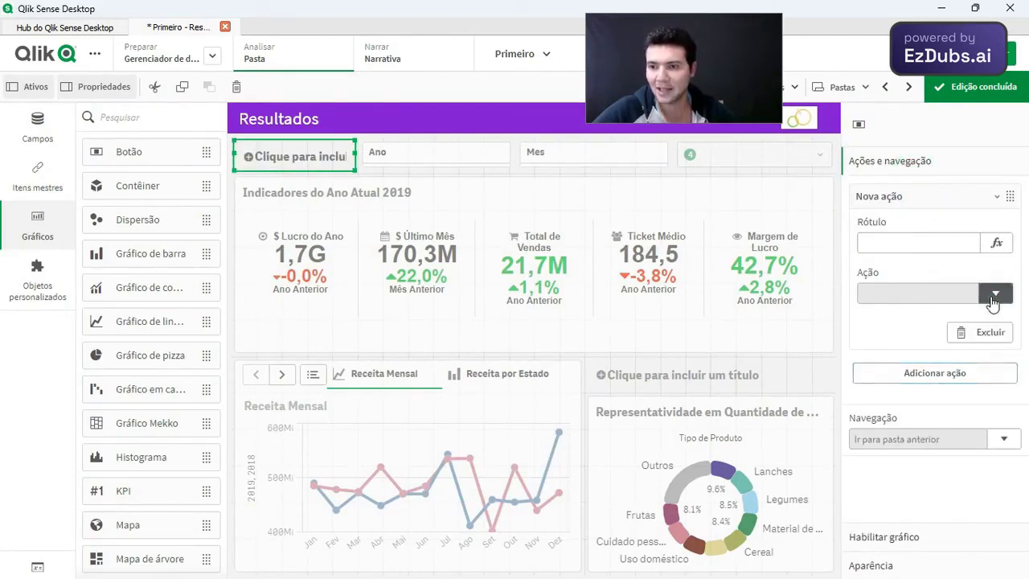
pyautogui.click(995, 293)
pyautogui.write('lim')
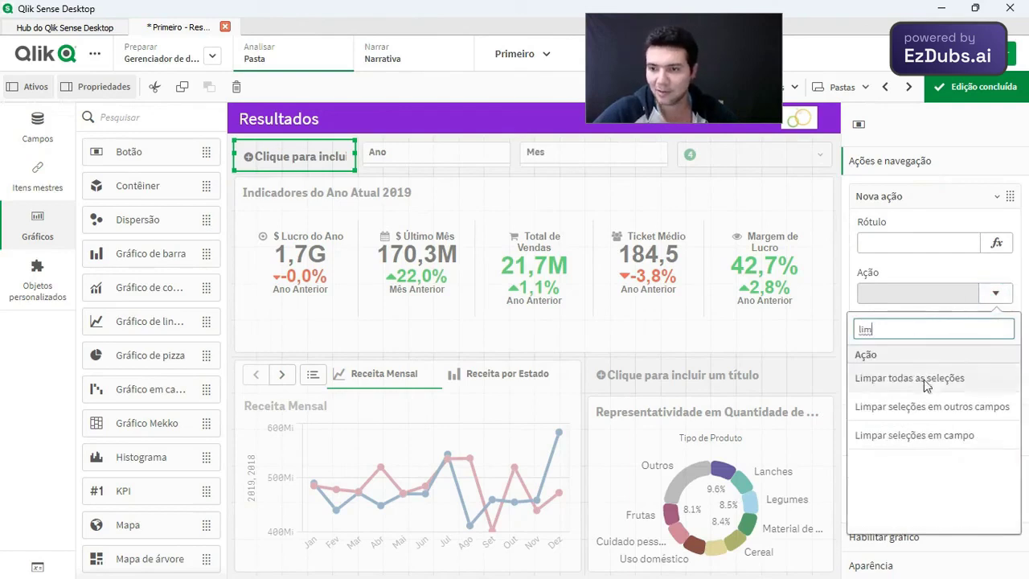
pyautogui.click(927, 379)
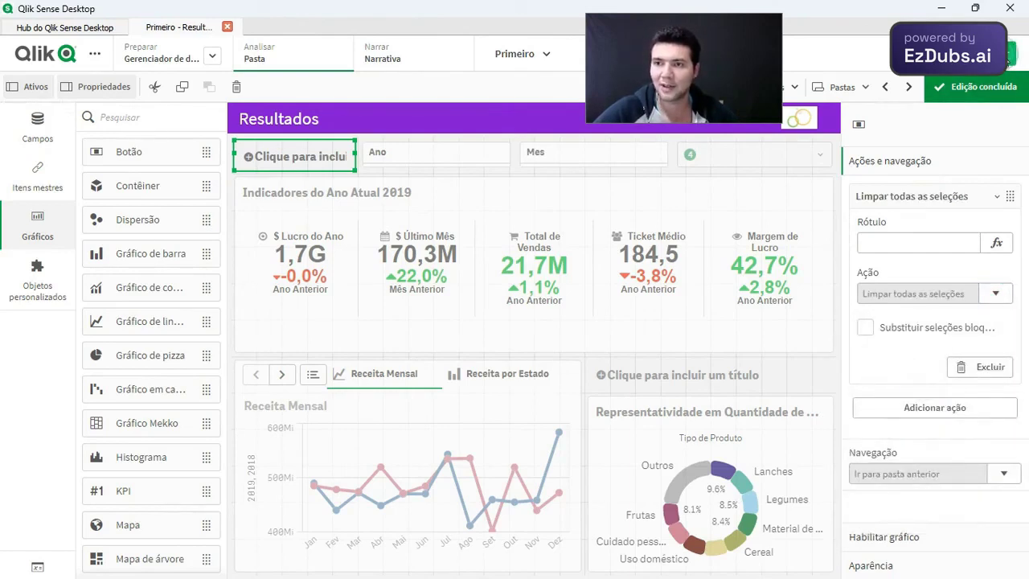
pyautogui.click(971, 89)
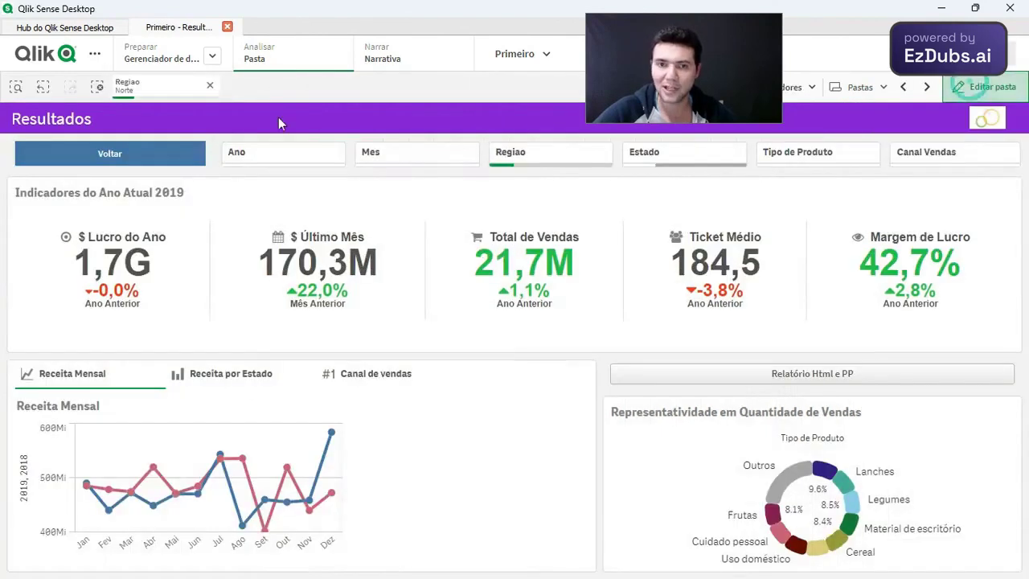
# Use the Voltar button to return to the drill-down sheet with selections cleared and all five regions shown
pyautogui.click(133, 159)
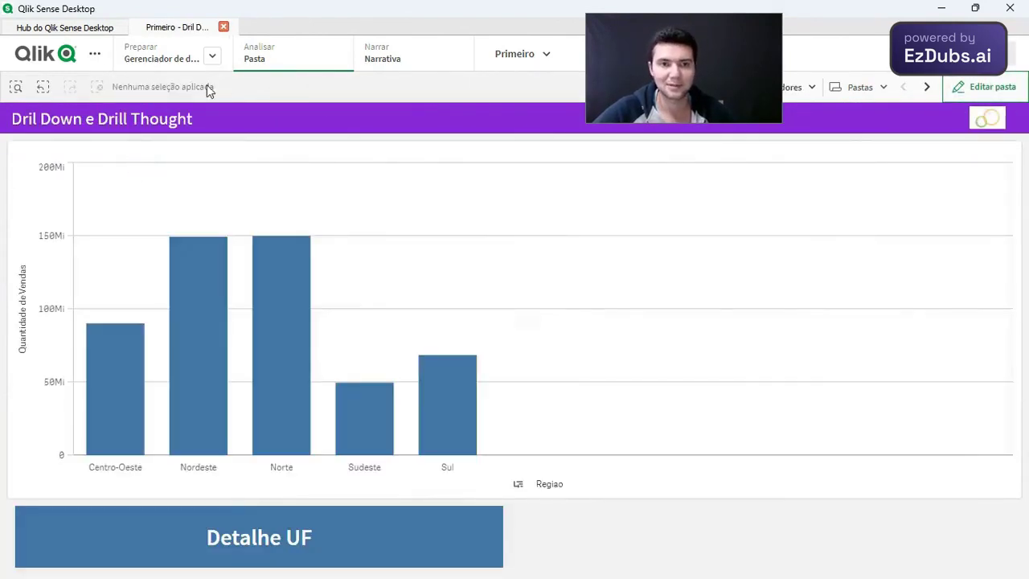